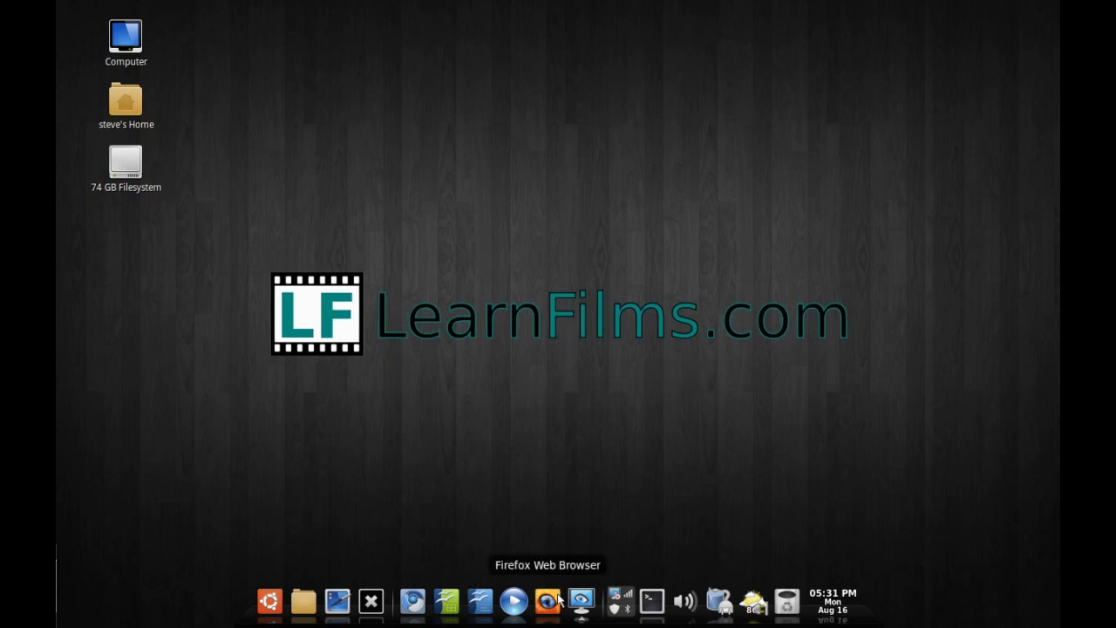
Step: Launch Firefox and run a web search for 'foxyproxy'
{"action": "left_click", "coordinate": [550, 600]}
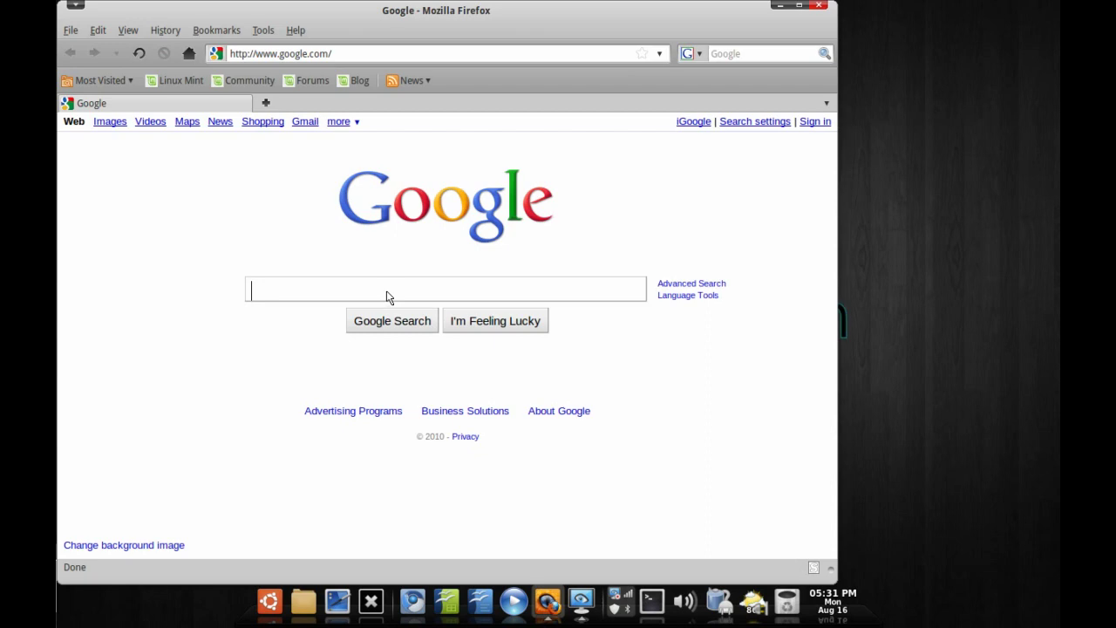
{"action": "type", "text": "foxyproxy"}
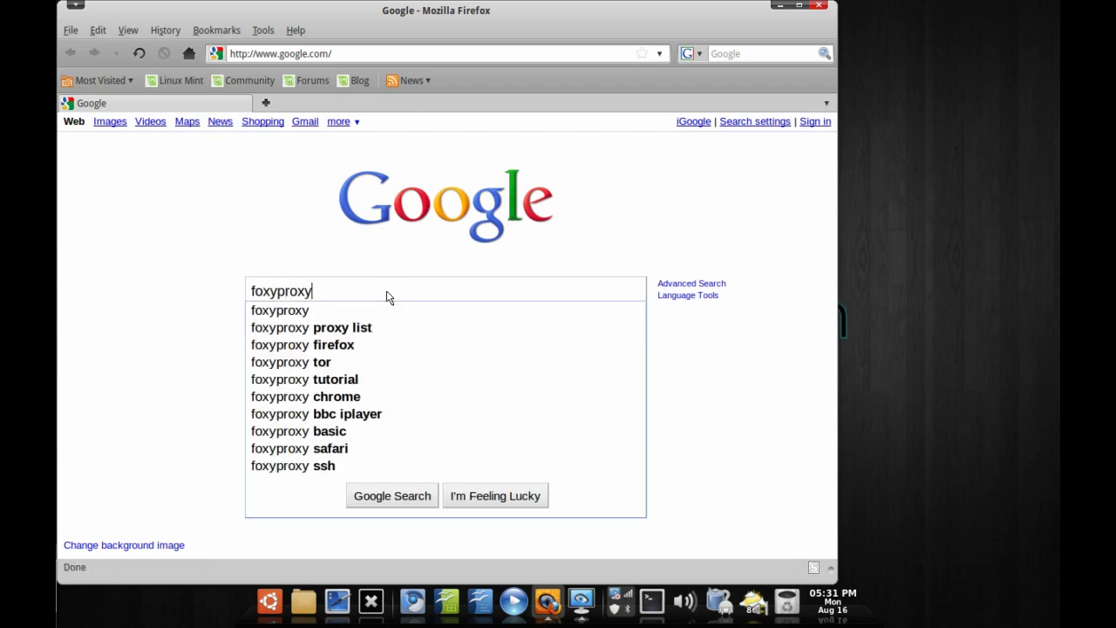
{"action": "key", "text": "Return"}
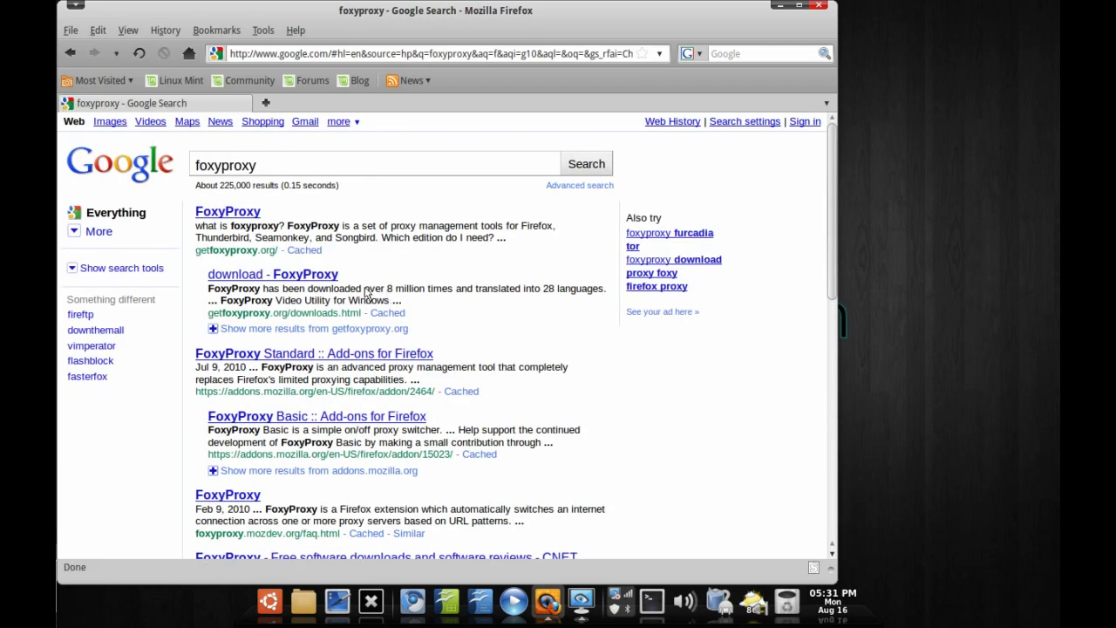
Step: Go to the newest FoxyProxy Basic release on Mozilla add-ons and choose Add to Firefox
{"action": "left_click", "coordinate": [296, 275]}
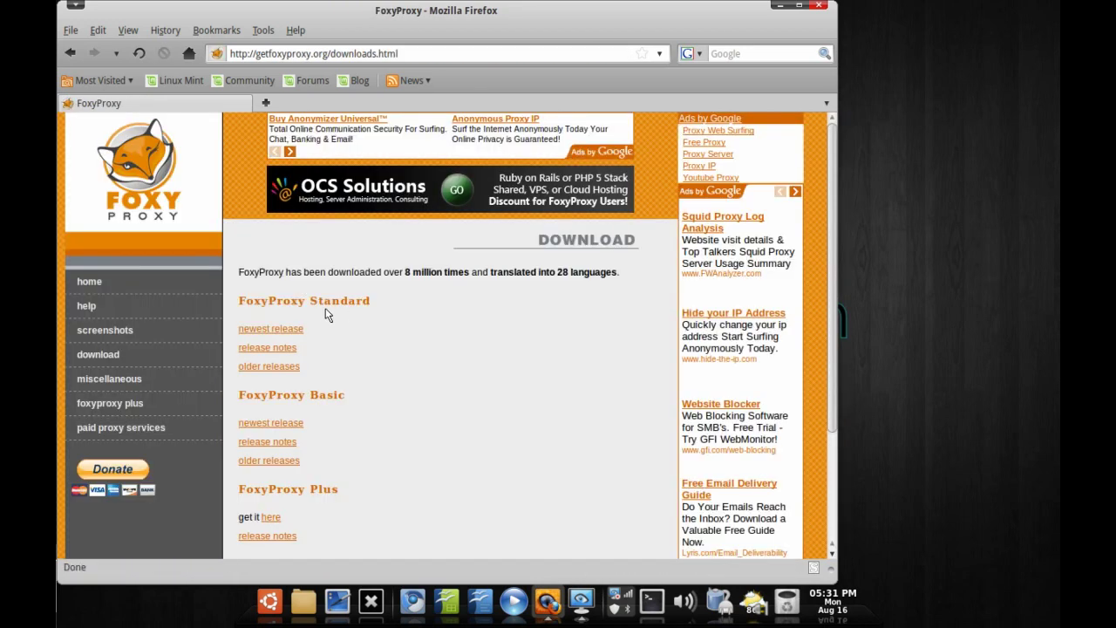
{"action": "left_click", "coordinate": [299, 426]}
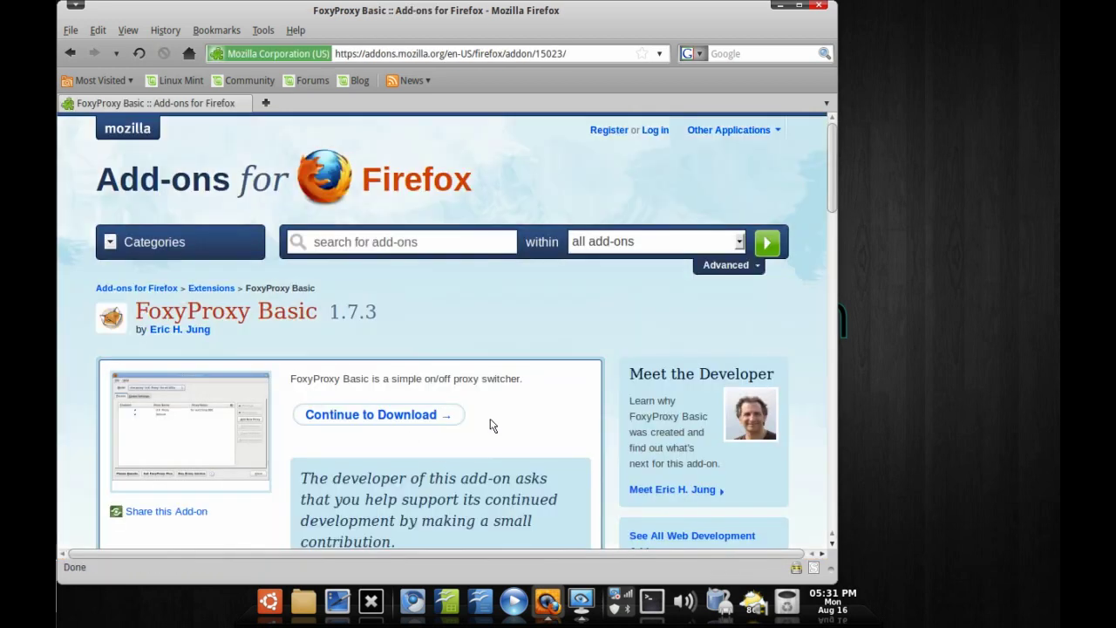
{"action": "left_click", "coordinate": [421, 422]}
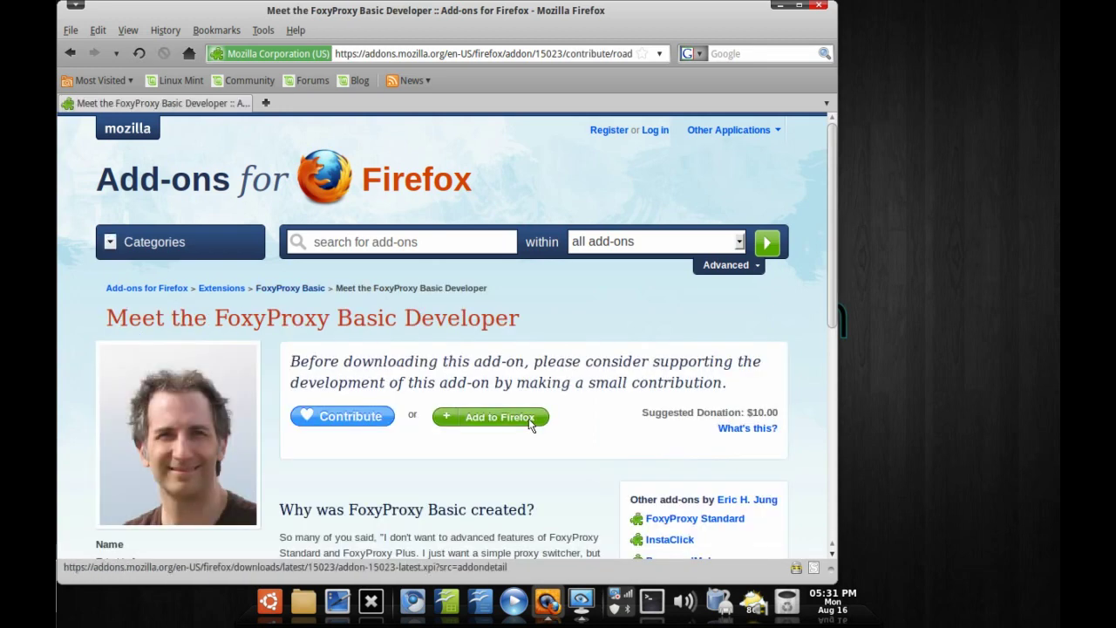
{"action": "left_click", "coordinate": [512, 425]}
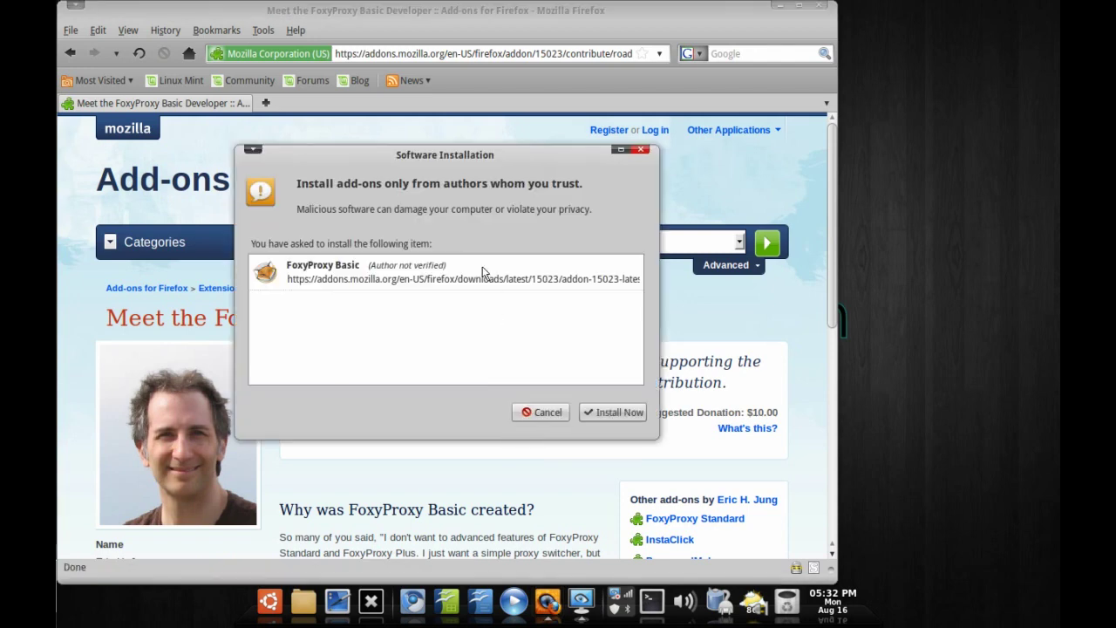
Step: Confirm Install Now for FoxyProxy Basic 1.7.3, then restart Firefox
{"action": "left_click", "coordinate": [618, 418]}
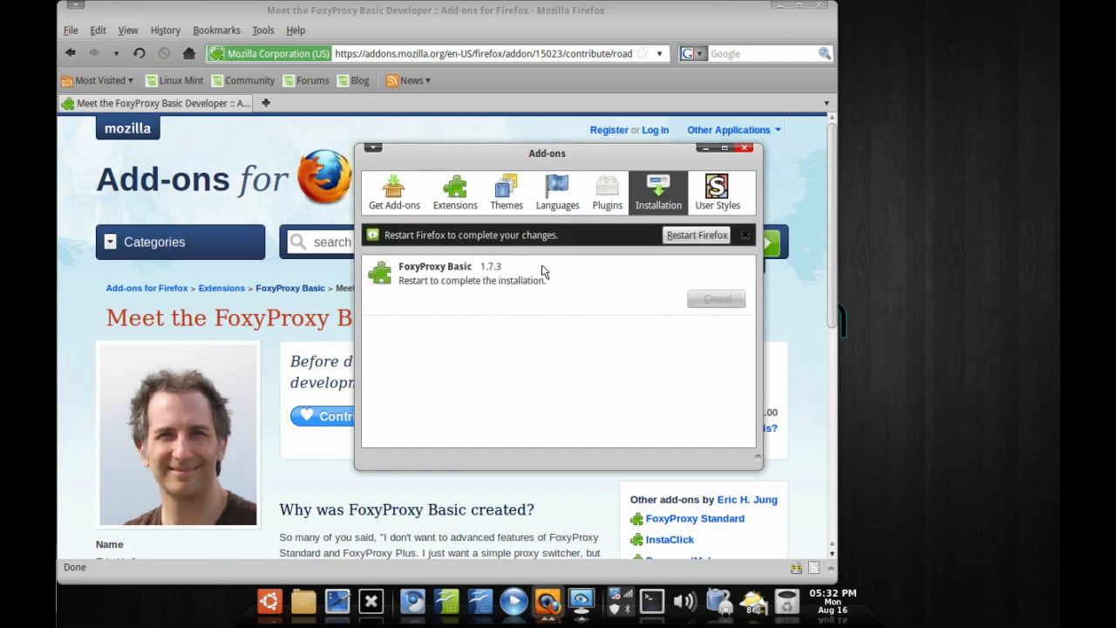
{"action": "left_click", "coordinate": [694, 237]}
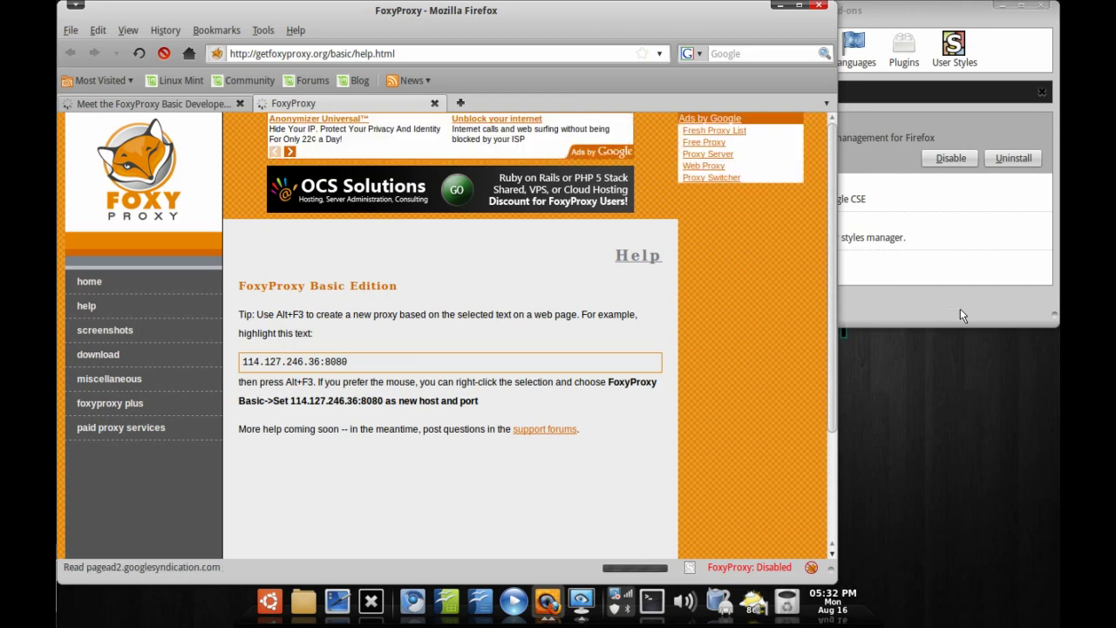
Step: Close the Add-ons window and glance at the Tools > FoxyProxy Basic menu without changing anything
{"action": "left_click", "coordinate": [748, 154]}
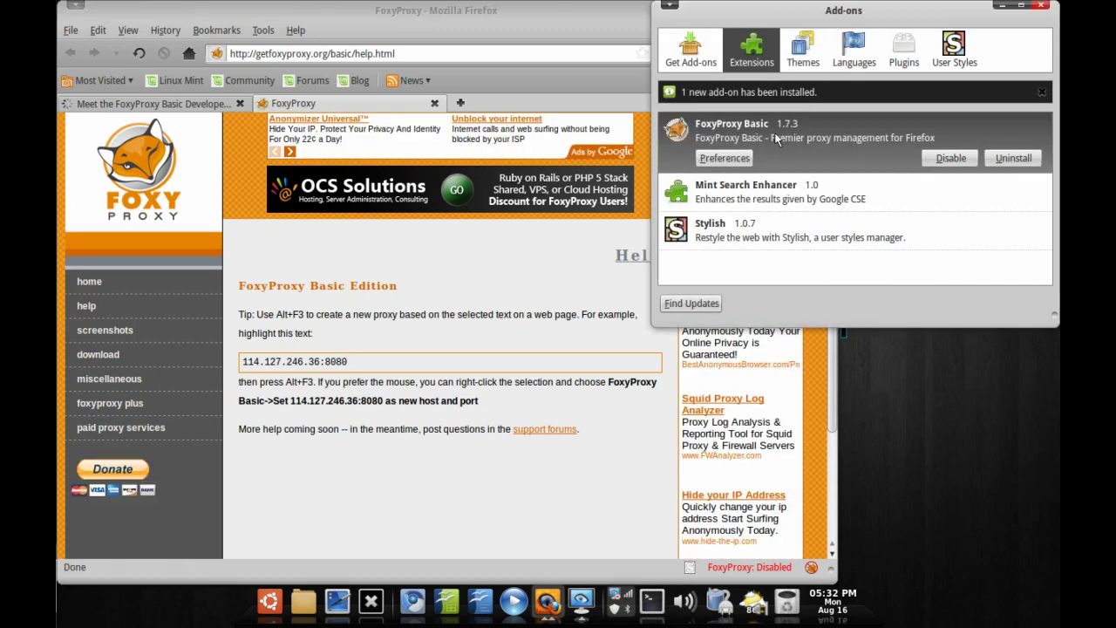
{"action": "left_click", "coordinate": [1041, 5]}
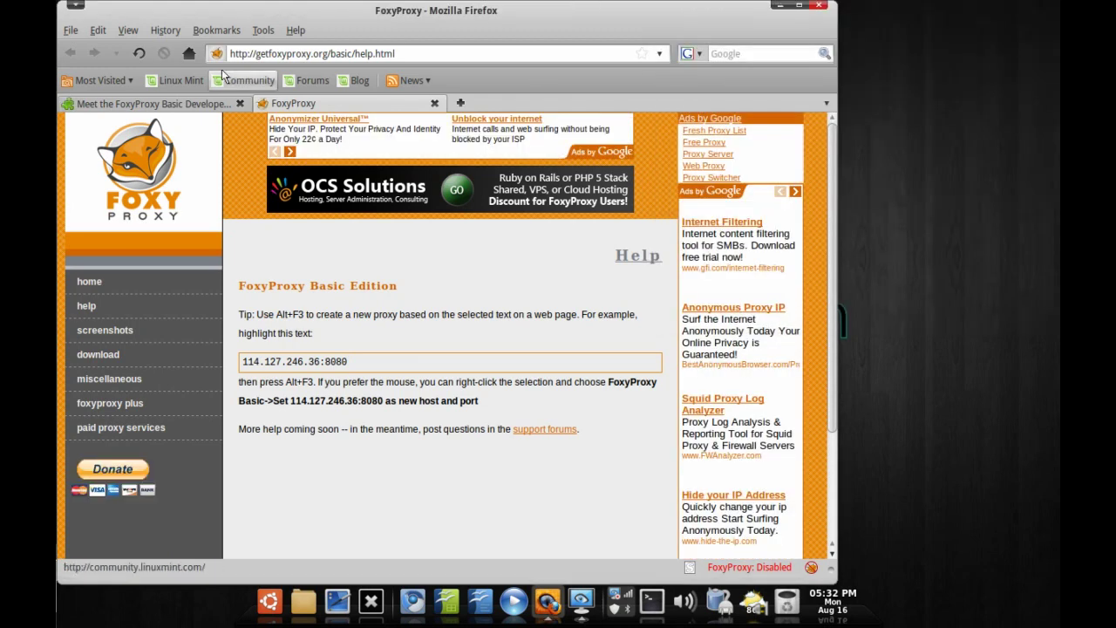
{"action": "left_click", "coordinate": [263, 31]}
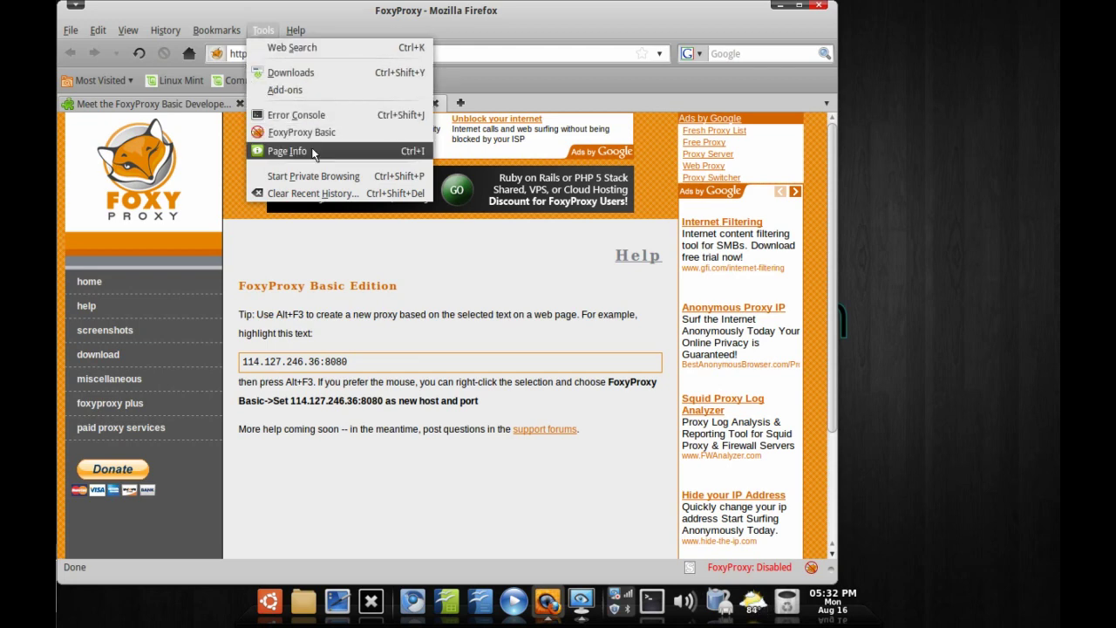
{"action": "mouse_move", "coordinate": [305, 131]}
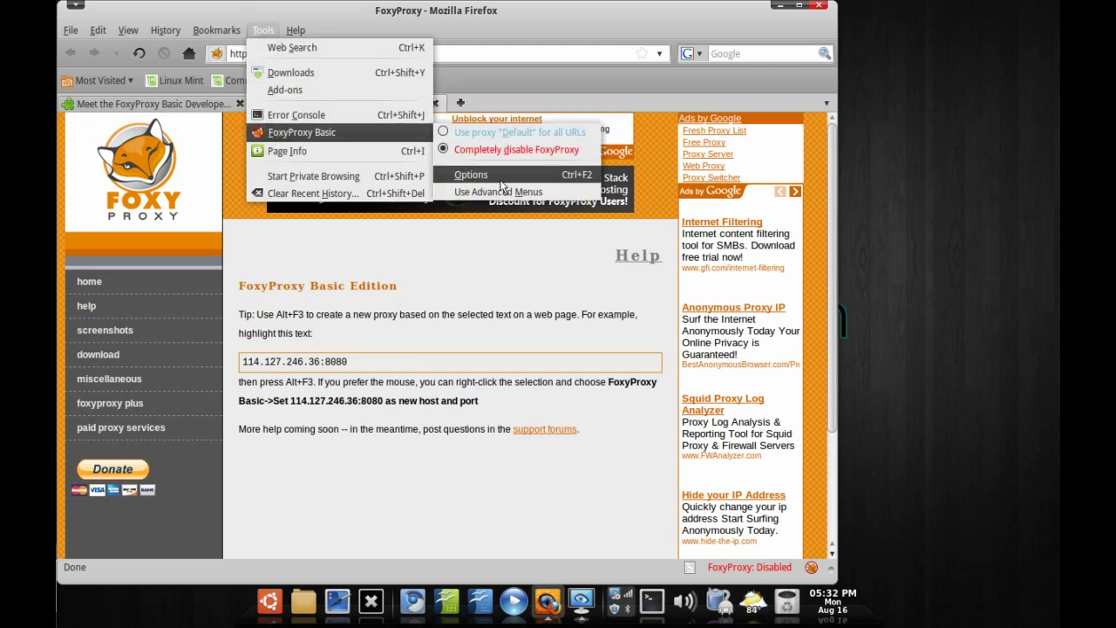
{"action": "left_click", "coordinate": [610, 19]}
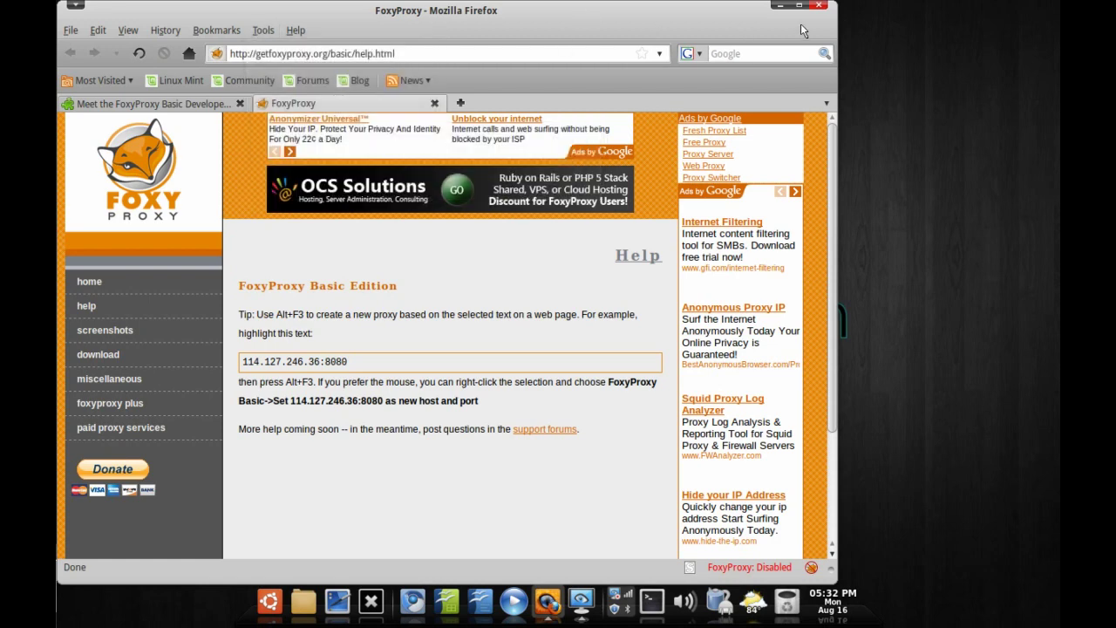
Step: Minimize Firefox and open a Terminal from Accessories, moved toward screen centre
{"action": "left_click", "coordinate": [781, 6]}
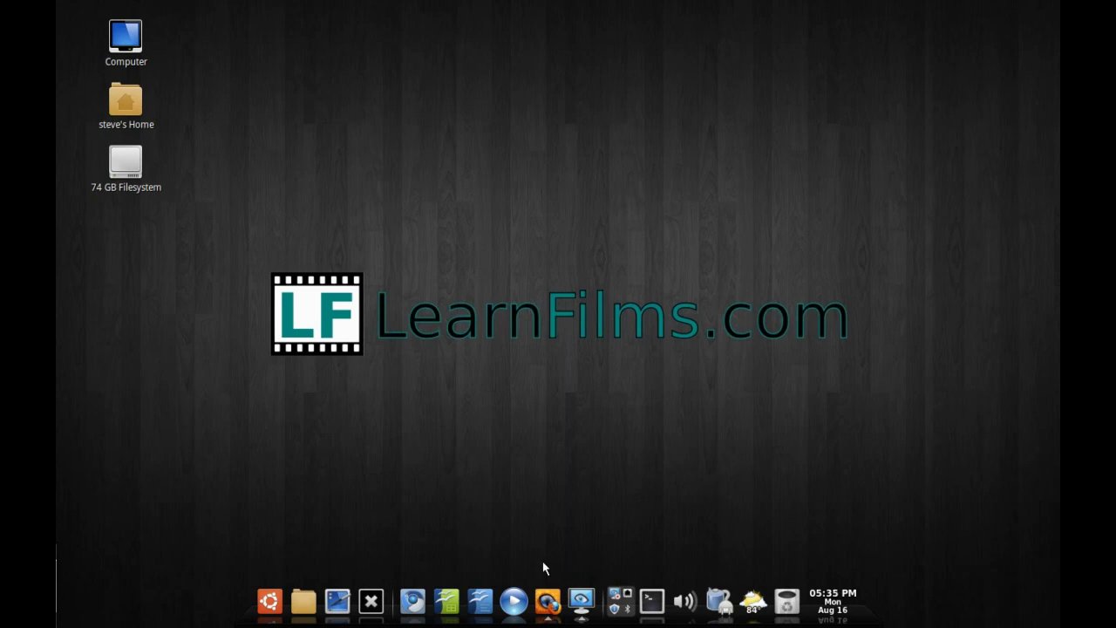
{"action": "left_click", "coordinate": [269, 601]}
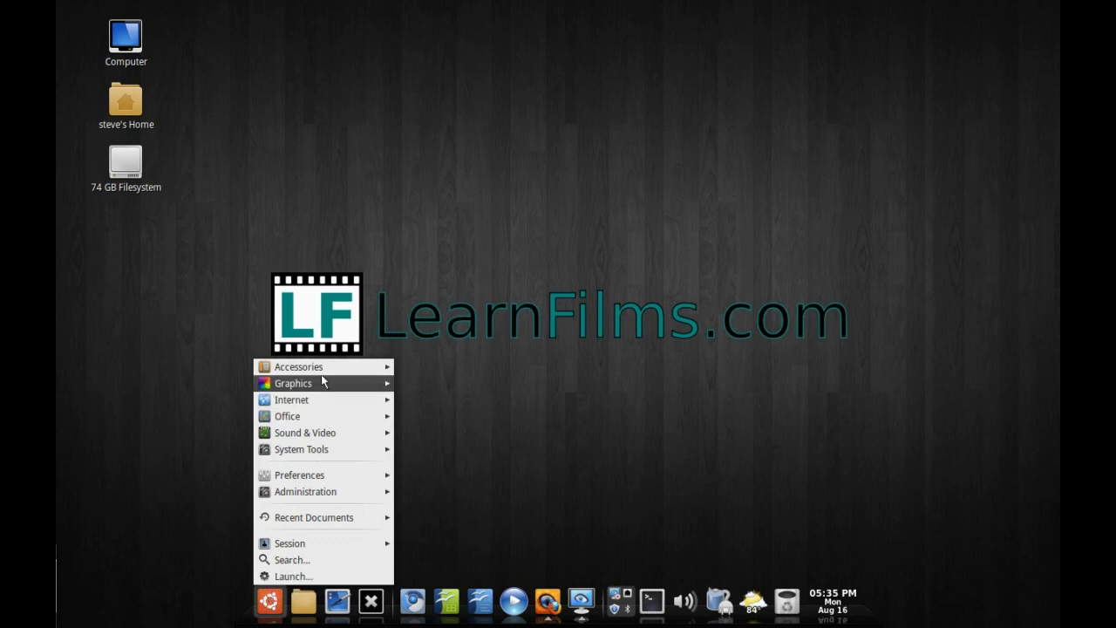
{"action": "mouse_move", "coordinate": [323, 375]}
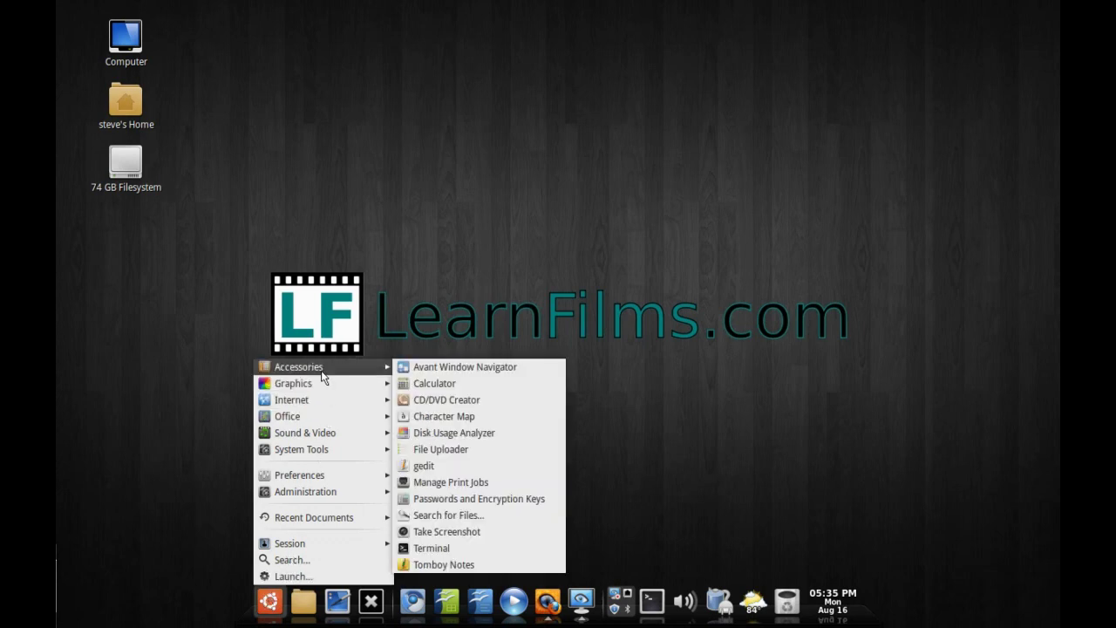
{"action": "left_click", "coordinate": [461, 549]}
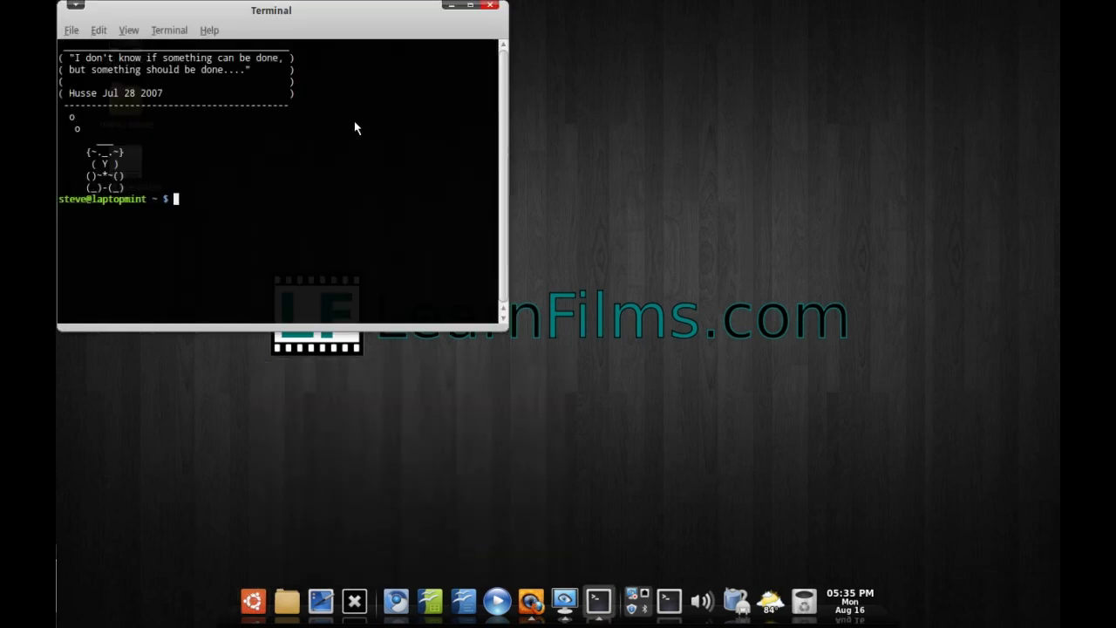
{"action": "left_click_drag", "start_coordinate": [369, 11], "coordinate": [647, 7]}
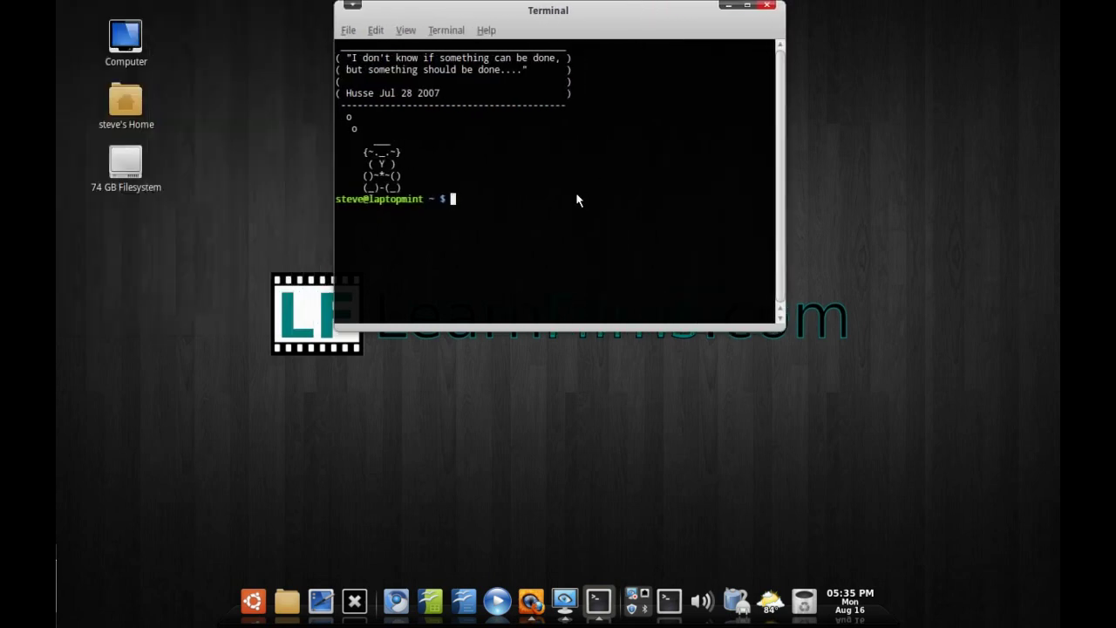
Step: Run ssh yourserver.com -l root -D 127.0.0.1:5080, log in with the root password, then return to Firefox
{"action": "type", "text": "ssh yourserver.com"}
{"action": "type", "text": "-l root -D 127.0"}
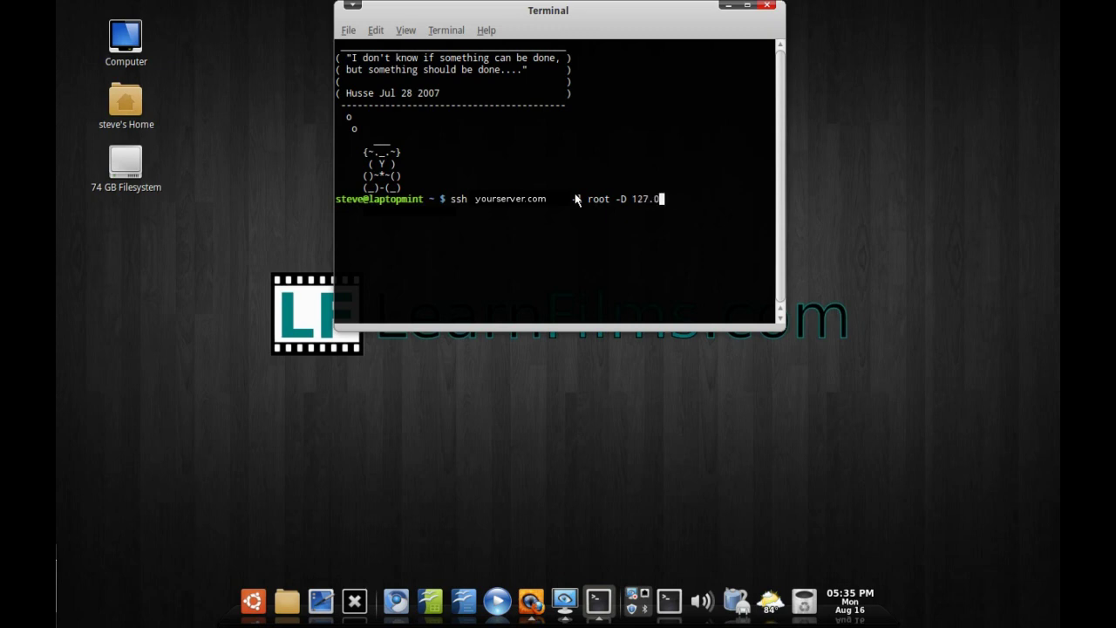
{"action": "type", "text": ".0.1:5080"}
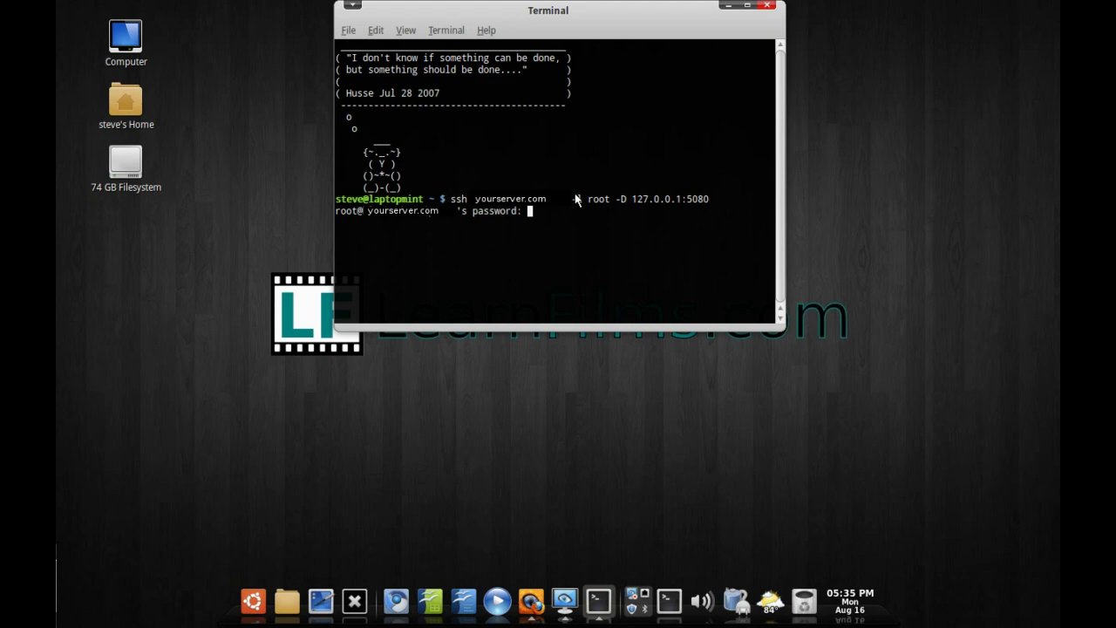
{"action": "key", "text": "Return"}
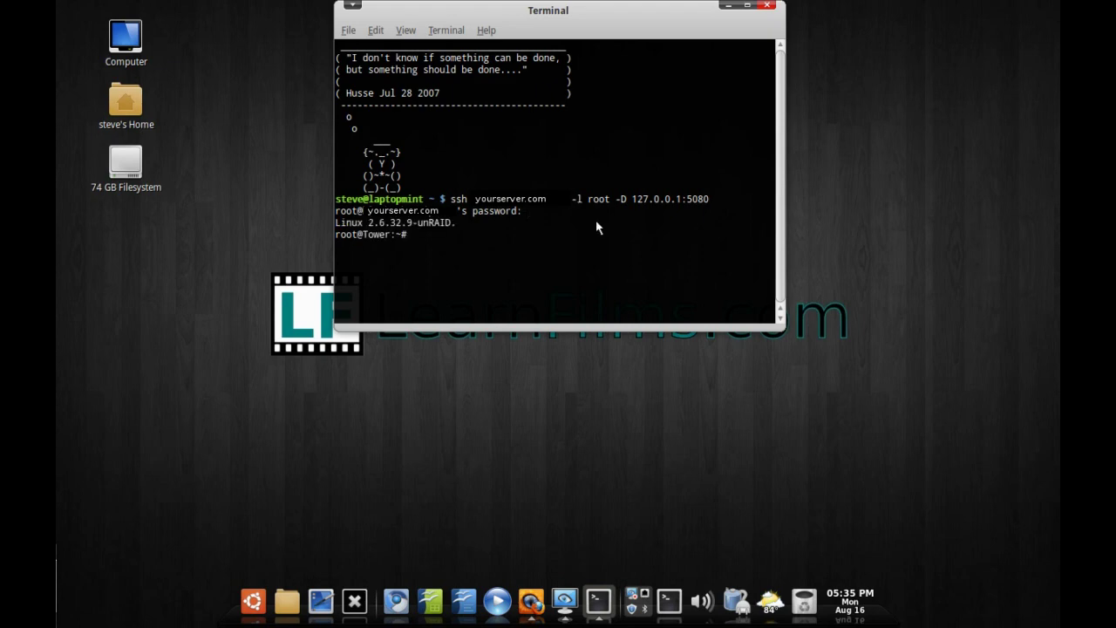
{"action": "left_click", "coordinate": [530, 601]}
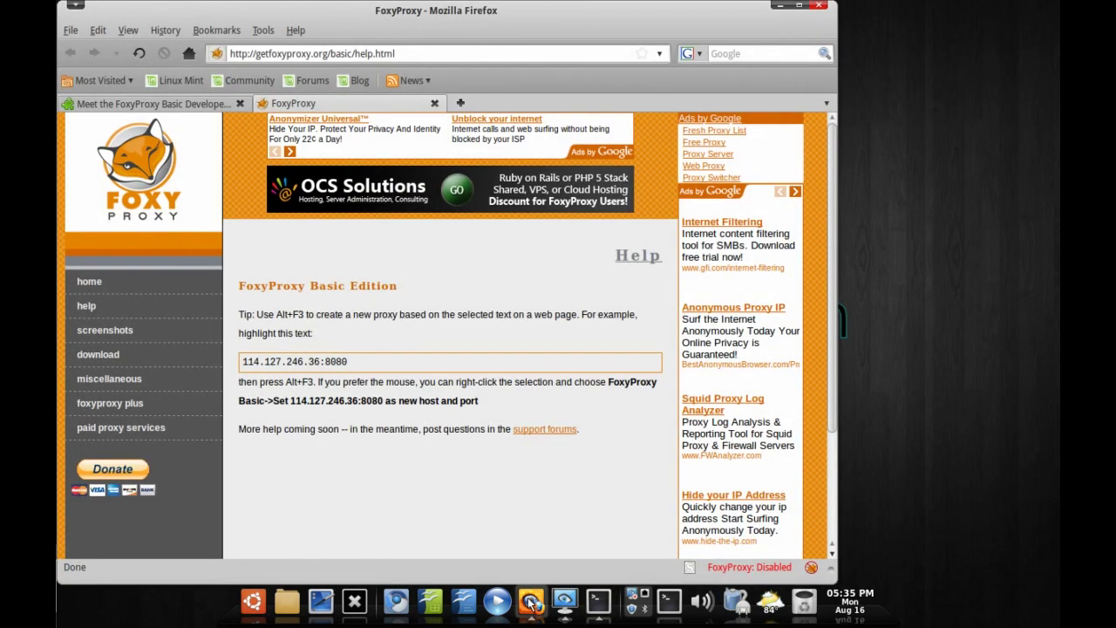
Step: Open Tools > FoxyProxy Basic > Options to show the proxy list
{"action": "left_click", "coordinate": [263, 33]}
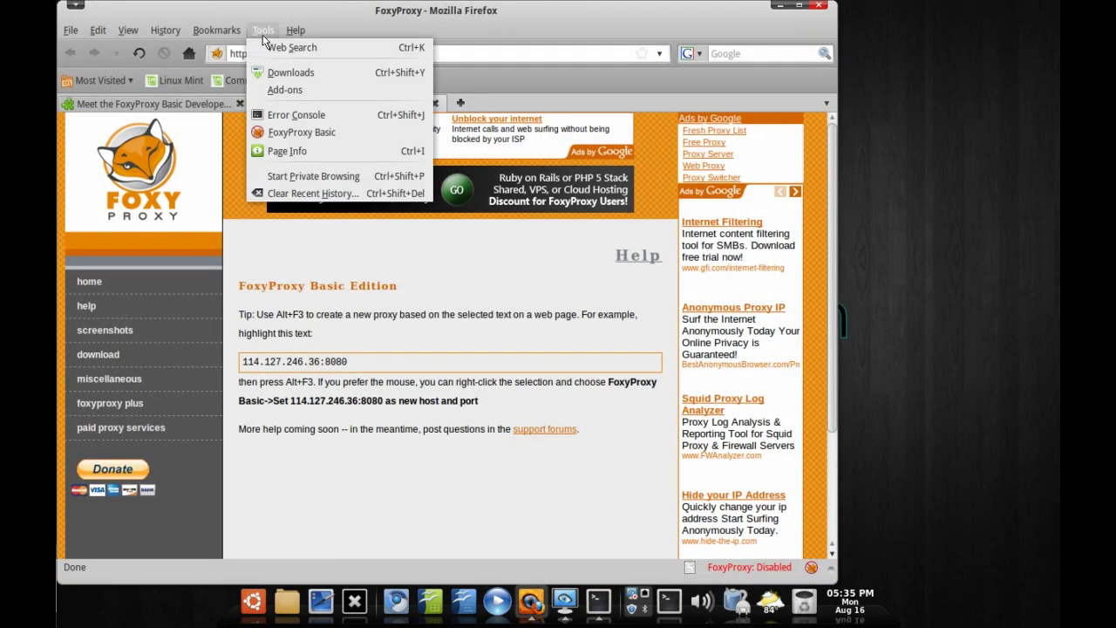
{"action": "mouse_move", "coordinate": [298, 138]}
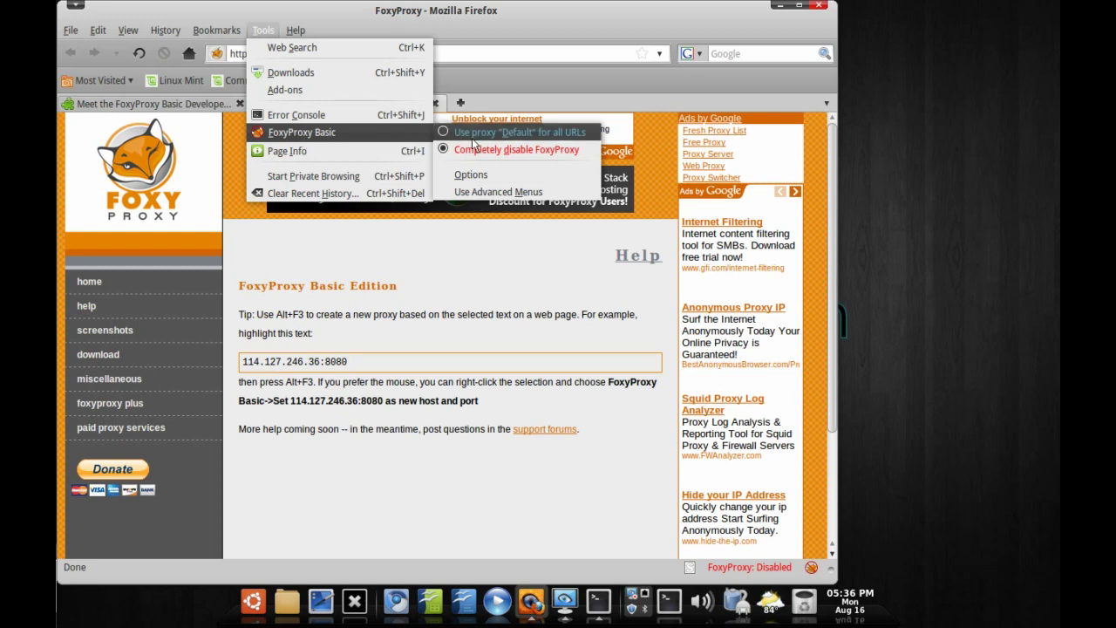
{"action": "left_click", "coordinate": [472, 175]}
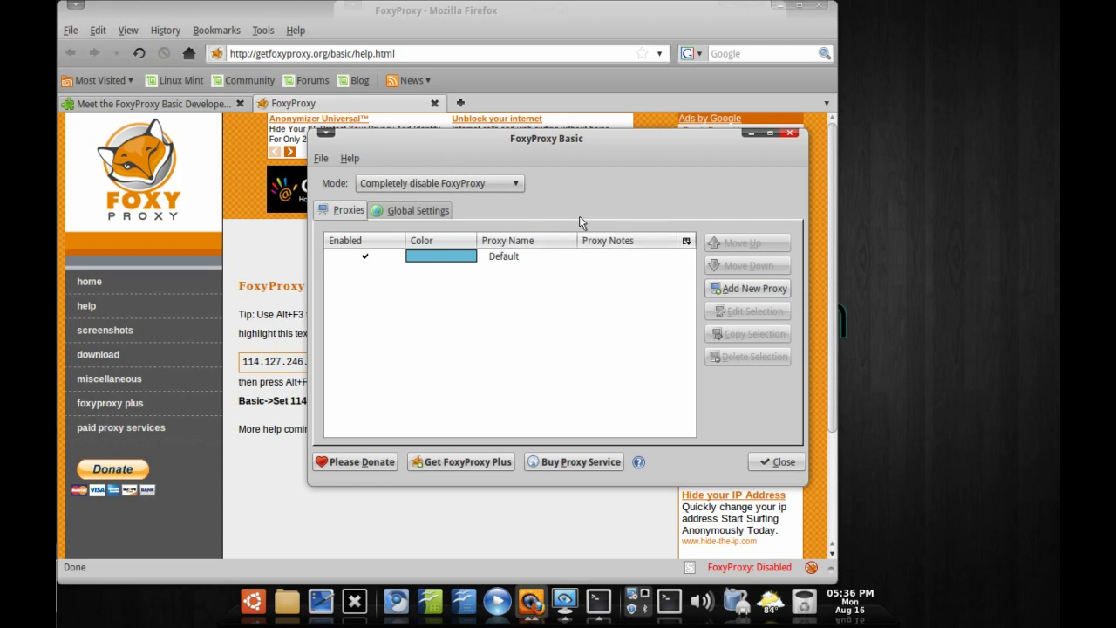
Step: Add a new SOCKS v5 proxy with host 127.0.0.1 and port 5080
{"action": "left_click", "coordinate": [753, 288]}
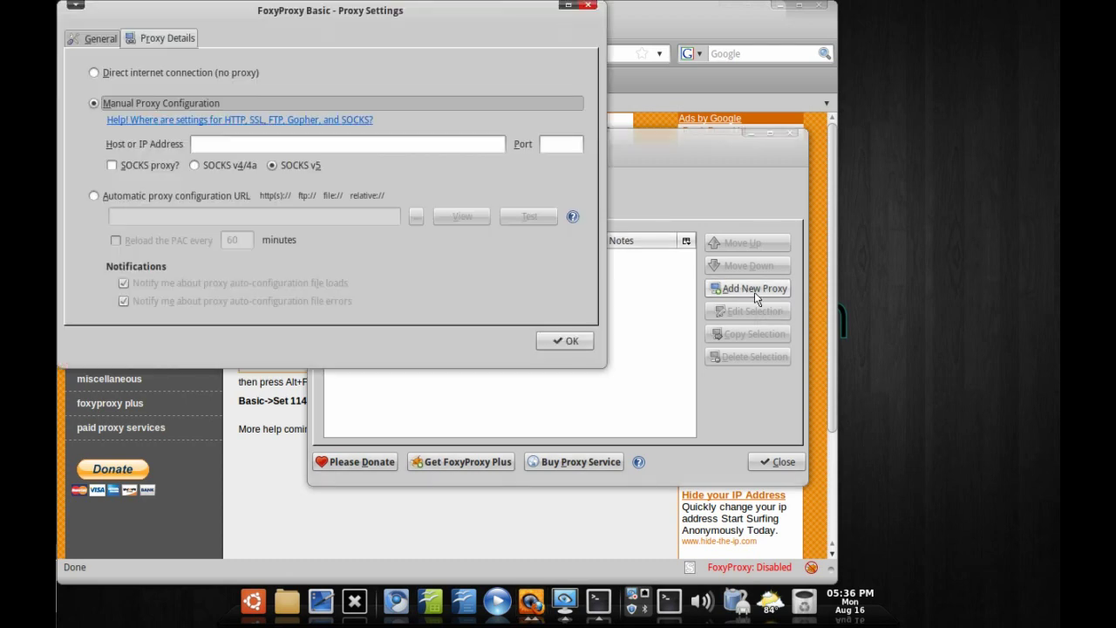
{"action": "left_click", "coordinate": [111, 165]}
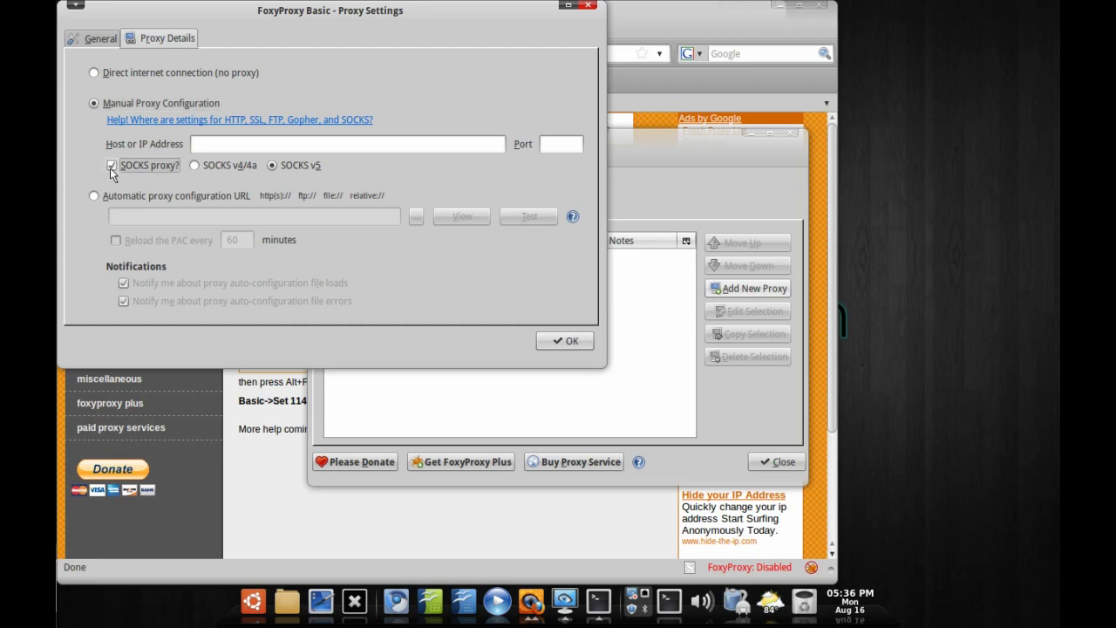
{"action": "left_click", "coordinate": [220, 145]}
{"action": "type", "text": "127.0.0.1"}
{"action": "key", "text": "Tab"}
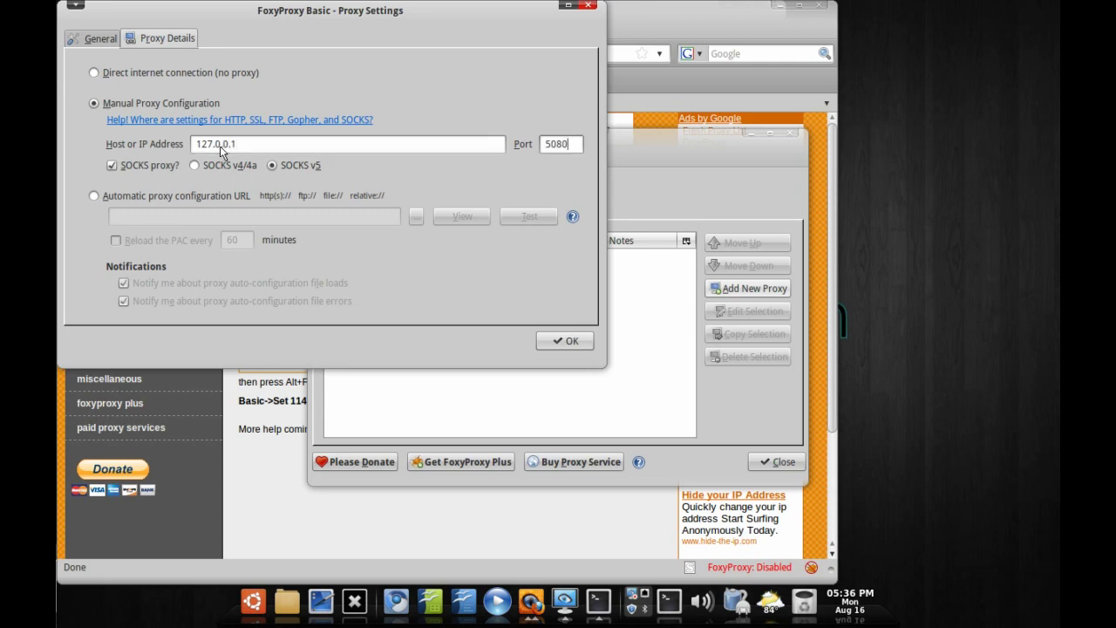
{"action": "left_click", "coordinate": [560, 340]}
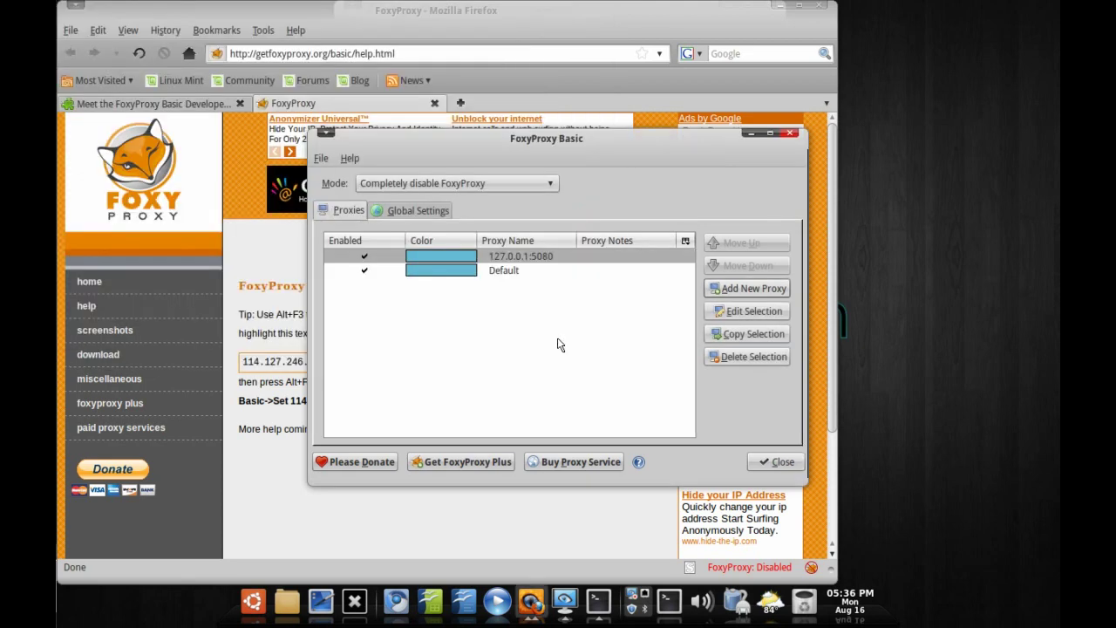
Step: Close the FoxyProxy options window and check the current proxy mode, leaving it unchanged
{"action": "left_click", "coordinate": [779, 462]}
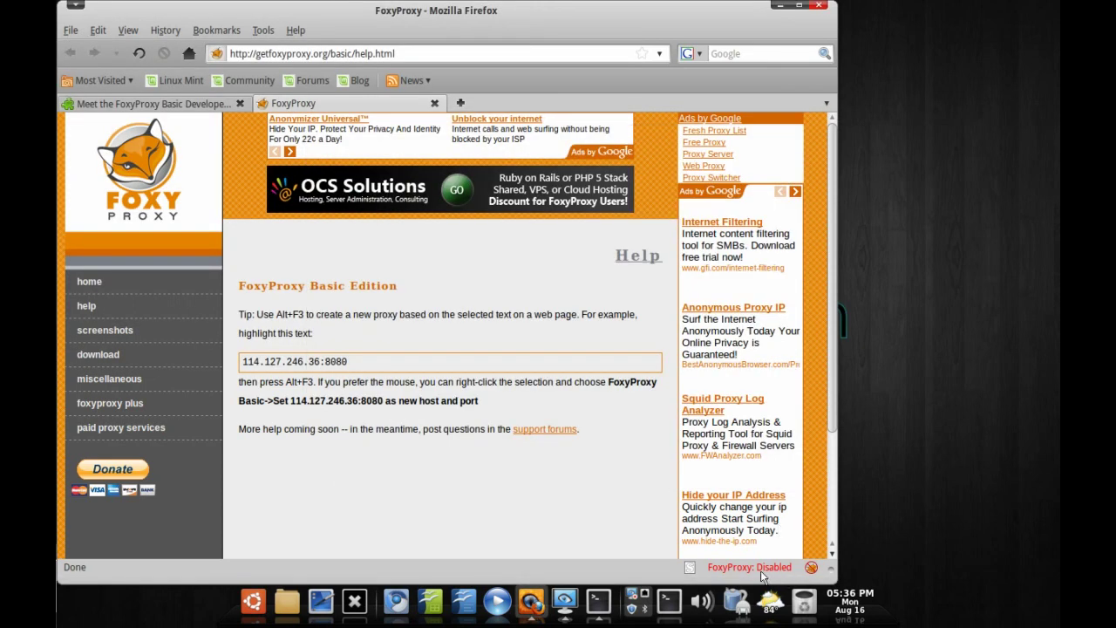
{"action": "left_click", "coordinate": [261, 30]}
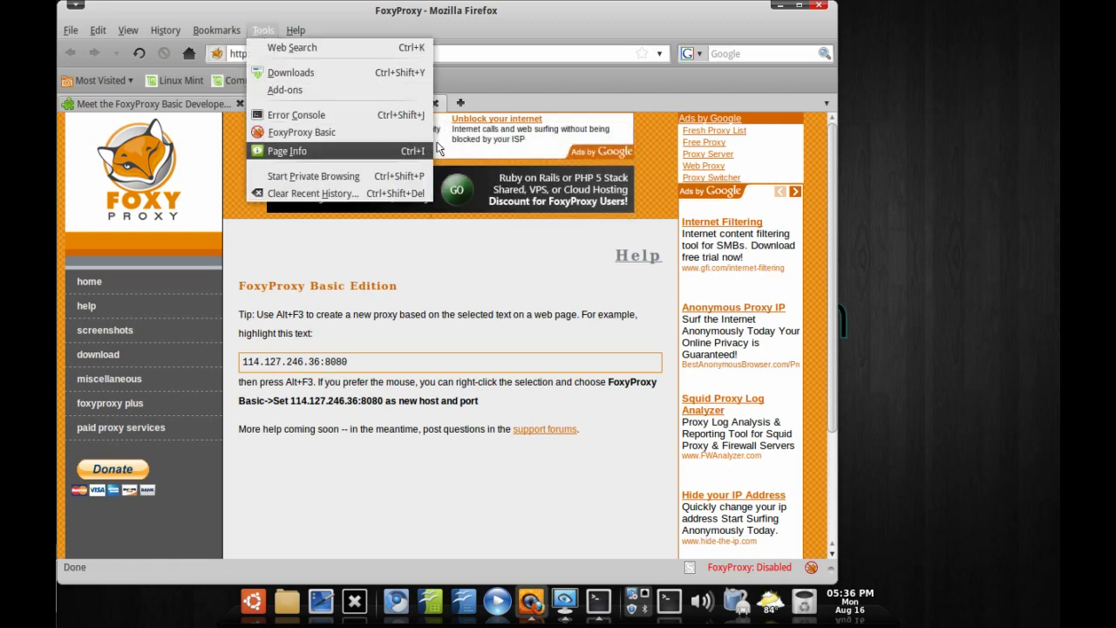
{"action": "mouse_move", "coordinate": [397, 144]}
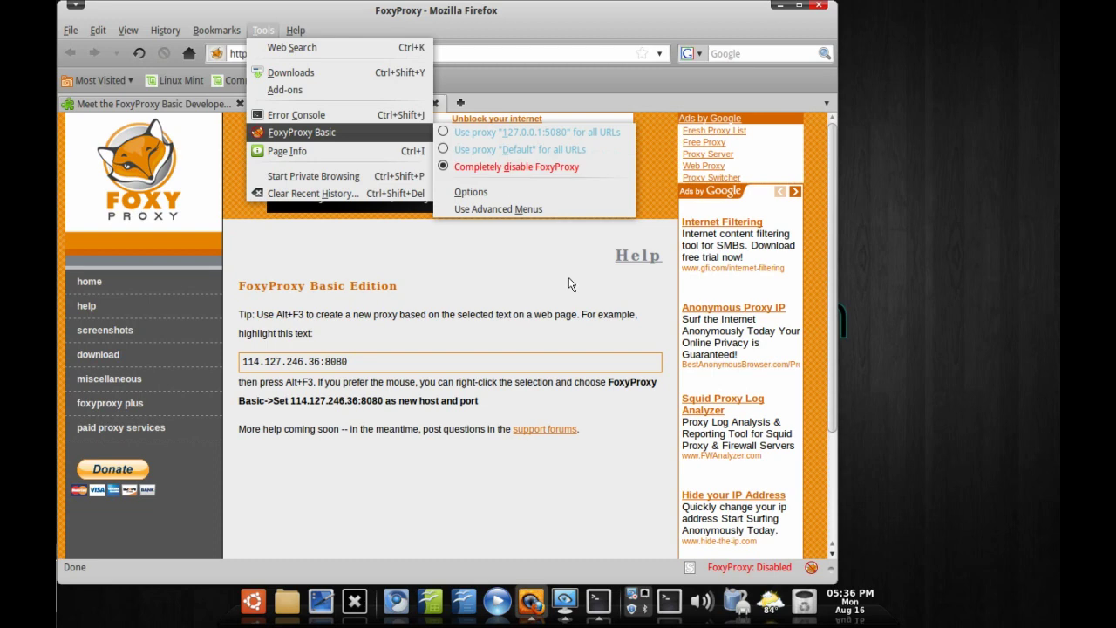
{"action": "left_click", "coordinate": [503, 55]}
{"action": "left_click", "coordinate": [498, 55]}
{"action": "type", "text": "http://"}
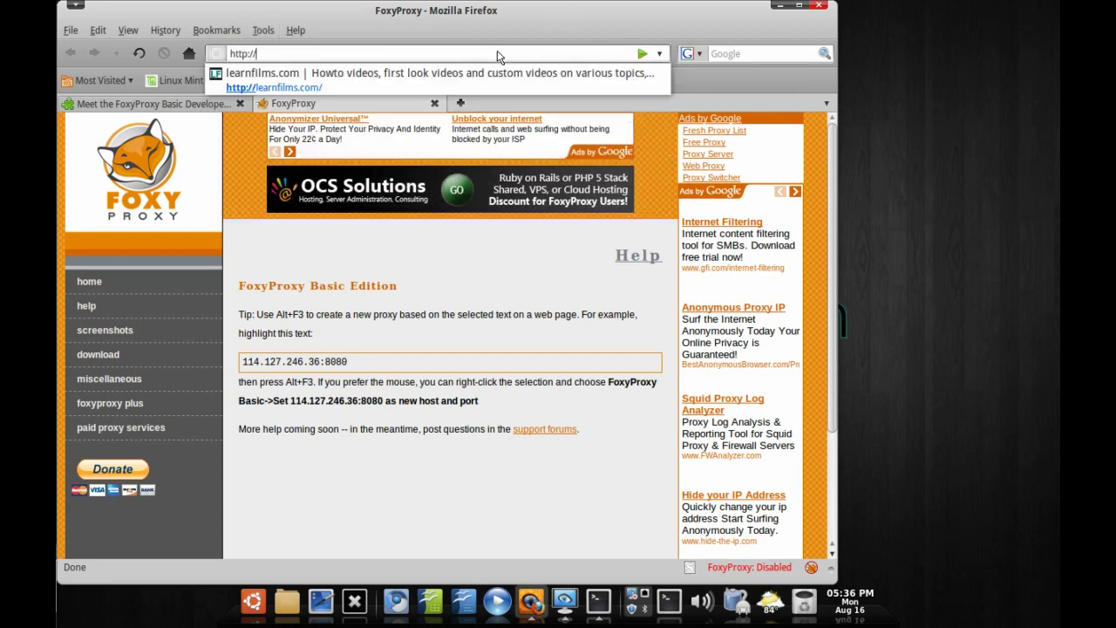
{"action": "type", "text": "www.y"}
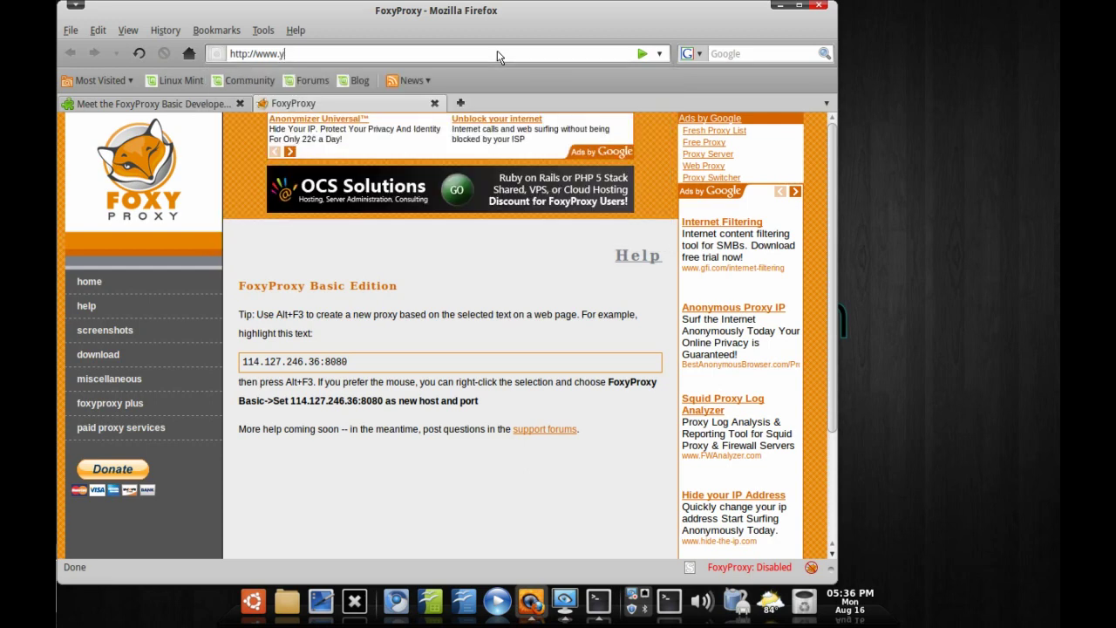
{"action": "type", "text": "outube.com/"}
{"action": "key", "text": "Return"}
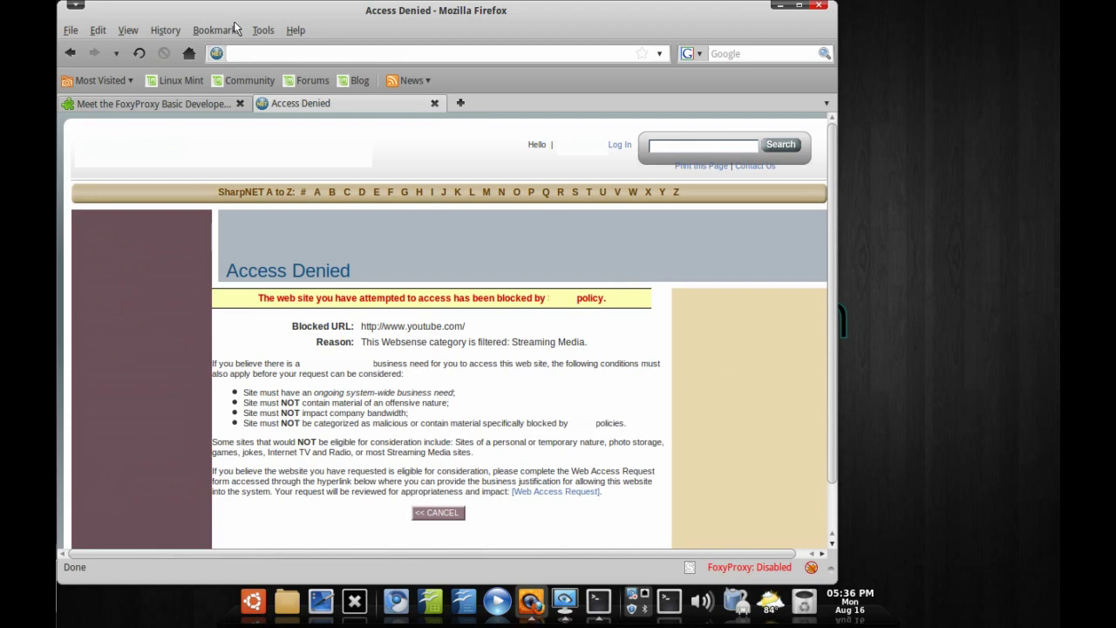
{"action": "left_click", "coordinate": [262, 29]}
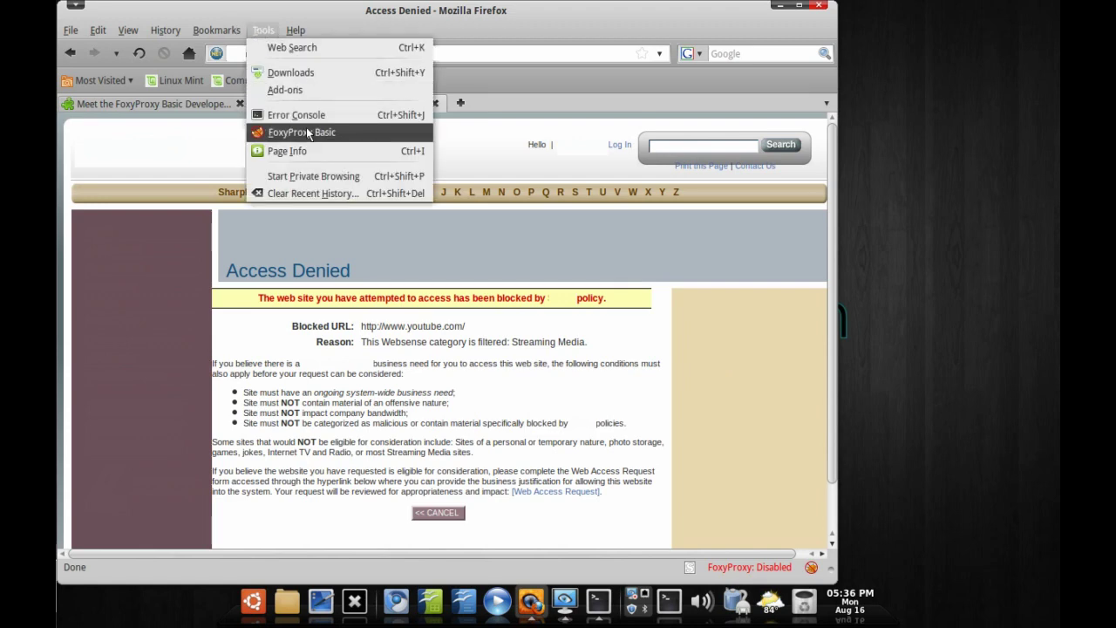
{"action": "mouse_move", "coordinate": [306, 132]}
{"action": "left_click", "coordinate": [473, 134]}
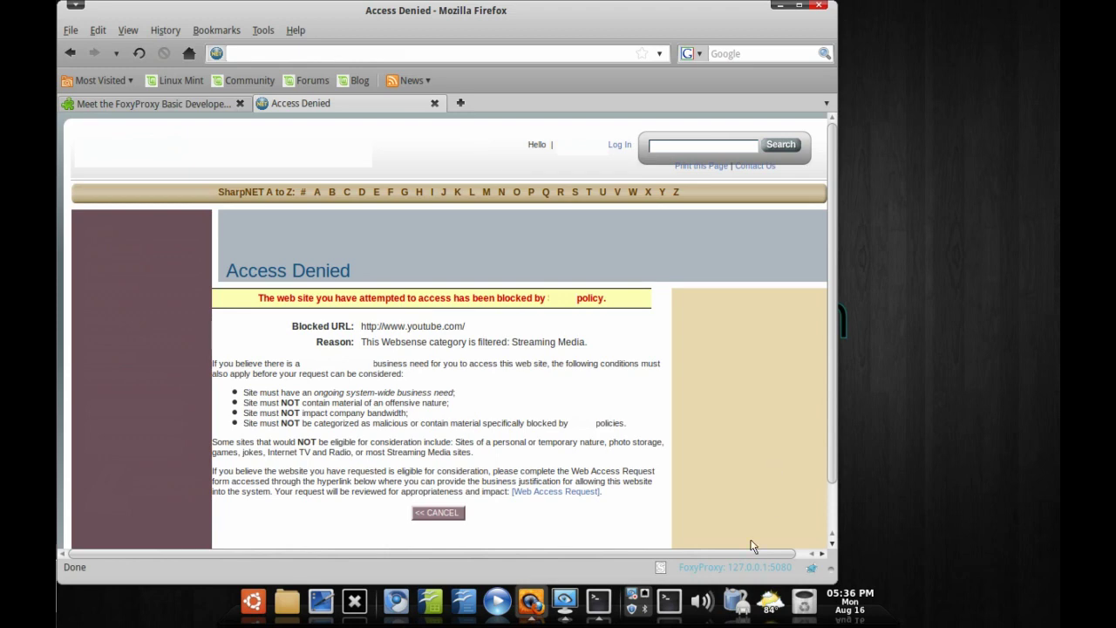
{"action": "left_click", "coordinate": [419, 59]}
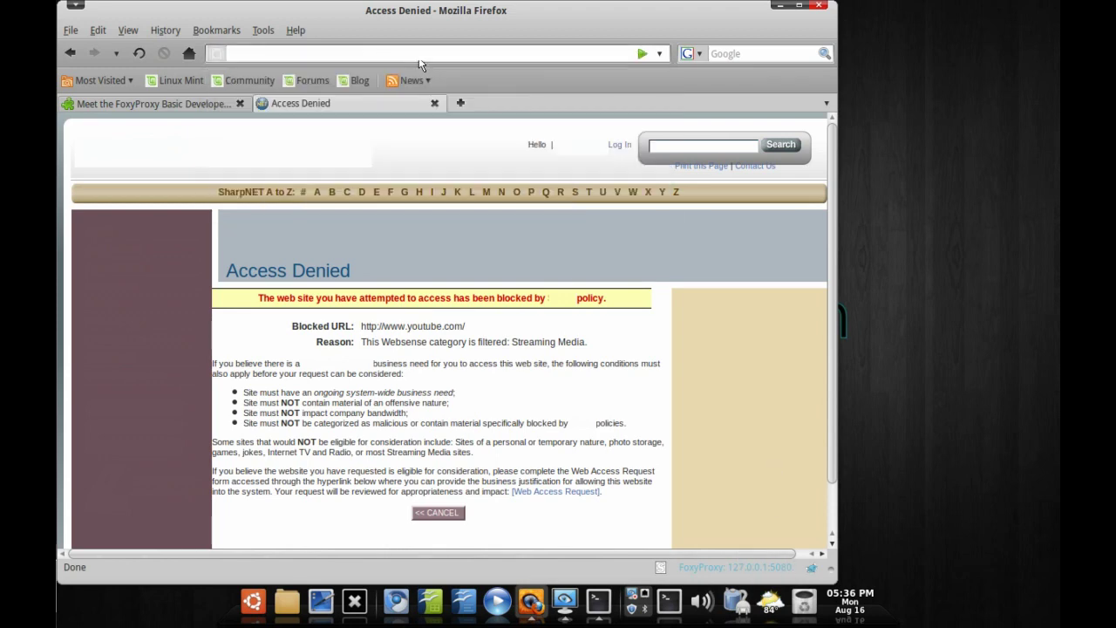
{"action": "type", "text": "www"}
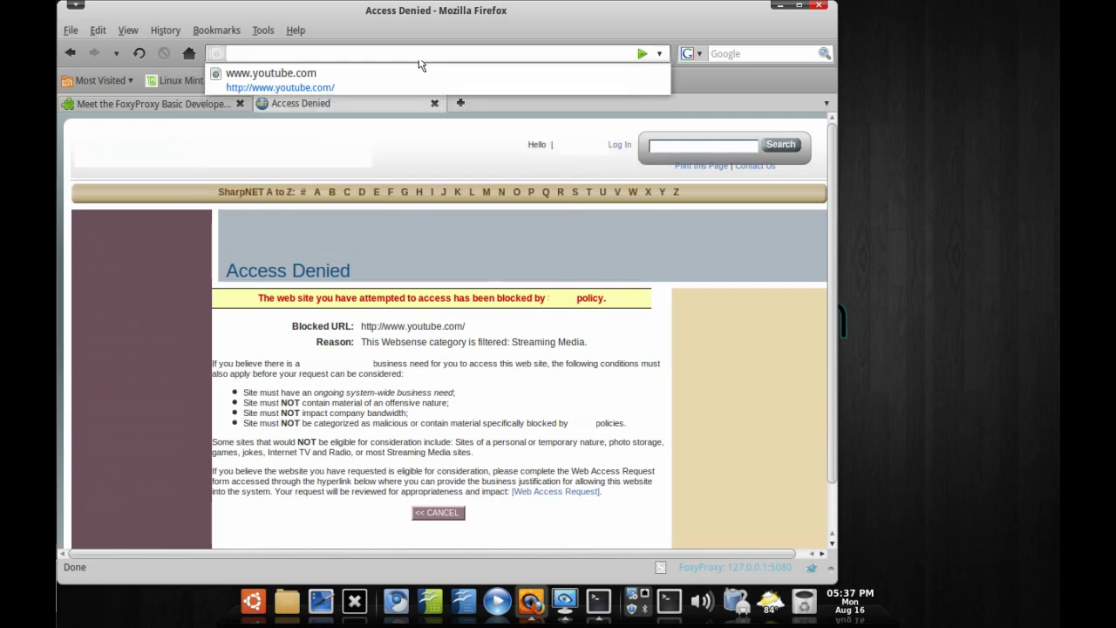
{"action": "key", "text": "Return"}
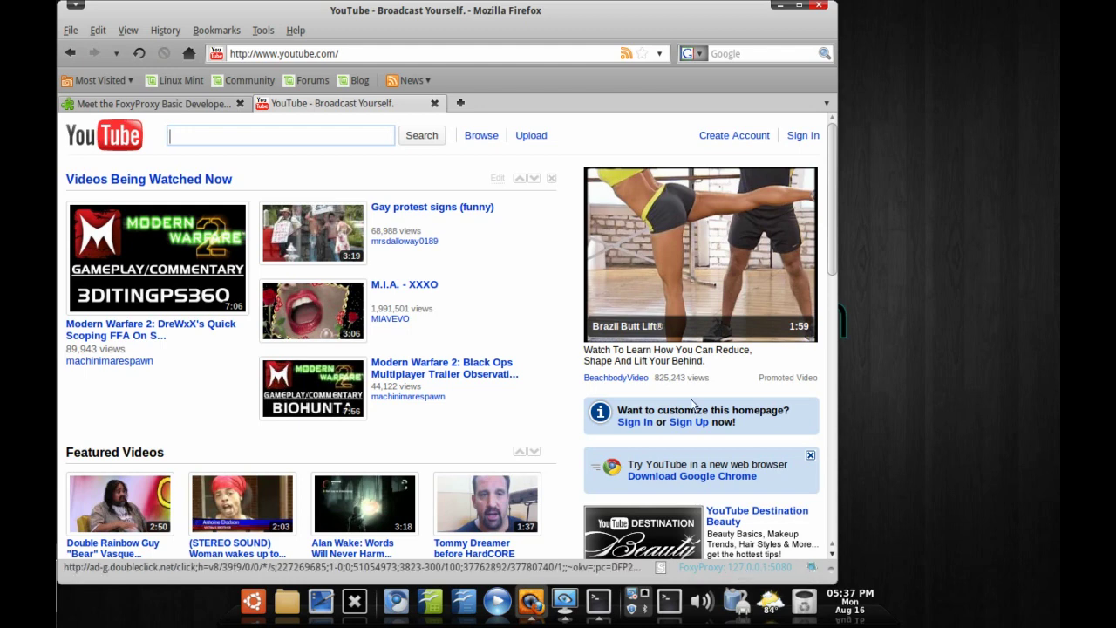
Step: Completely disable FoxyProxy
{"action": "left_click", "coordinate": [261, 32]}
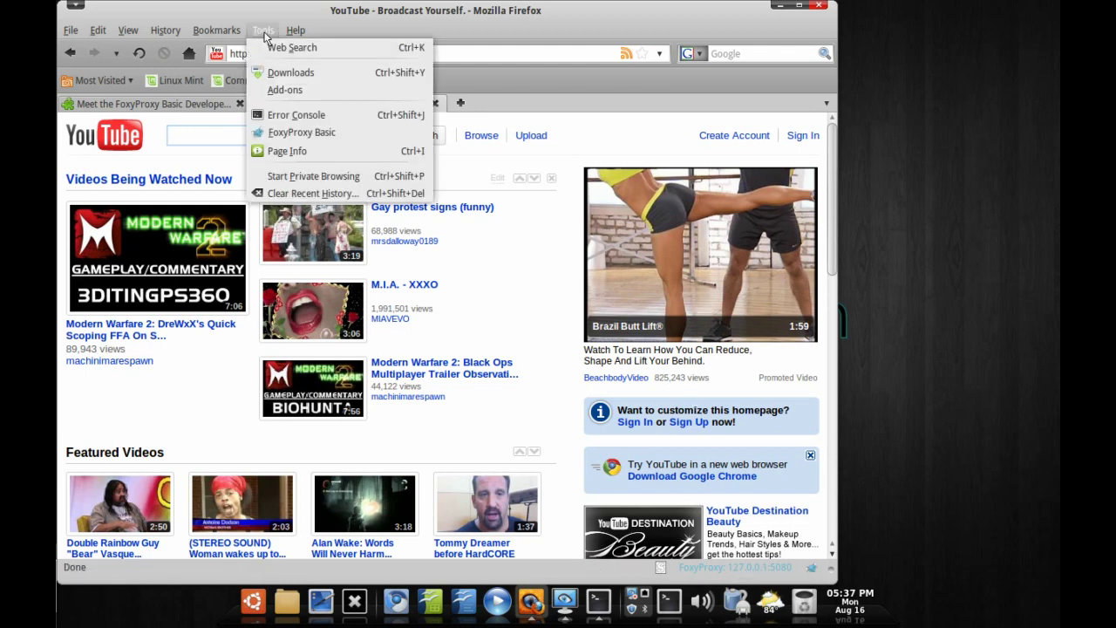
{"action": "mouse_move", "coordinate": [315, 136]}
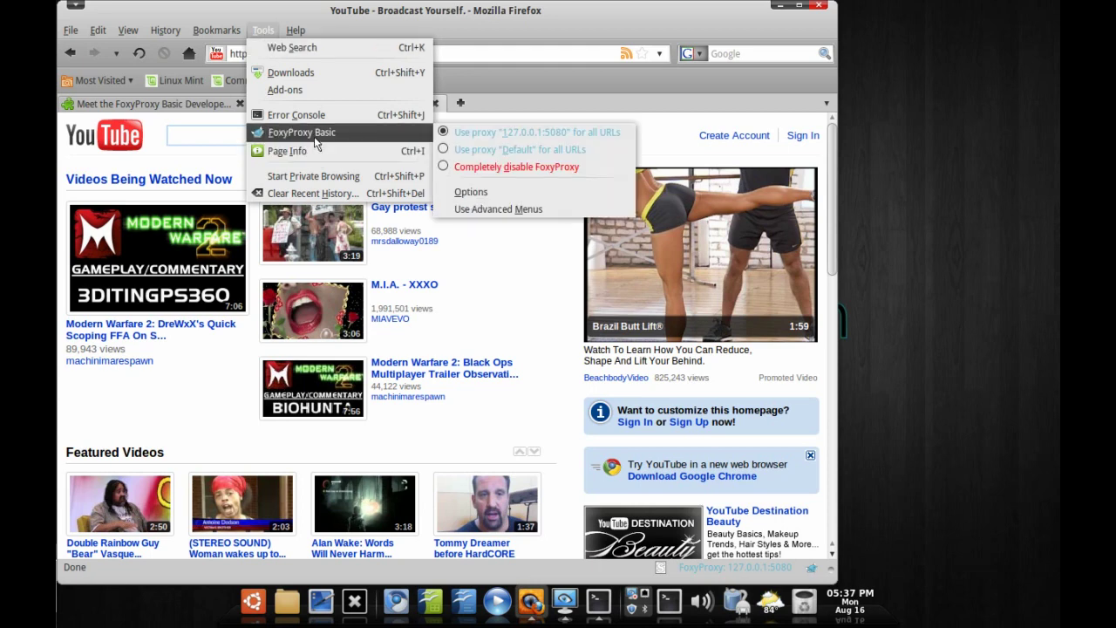
{"action": "left_click", "coordinate": [490, 168]}
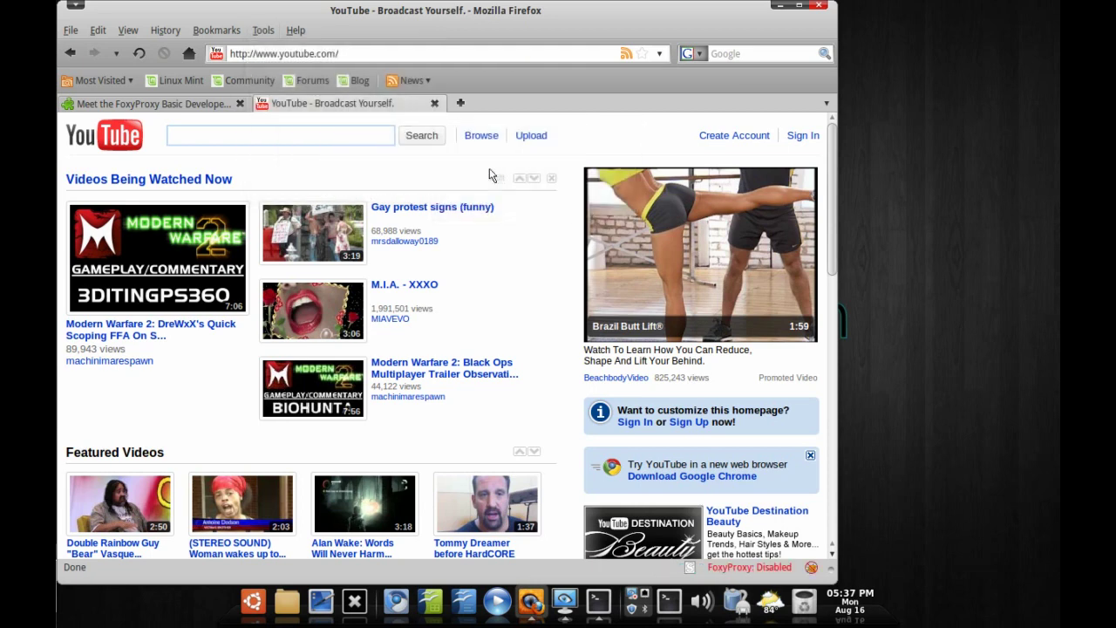
{"action": "left_click", "coordinate": [391, 57]}
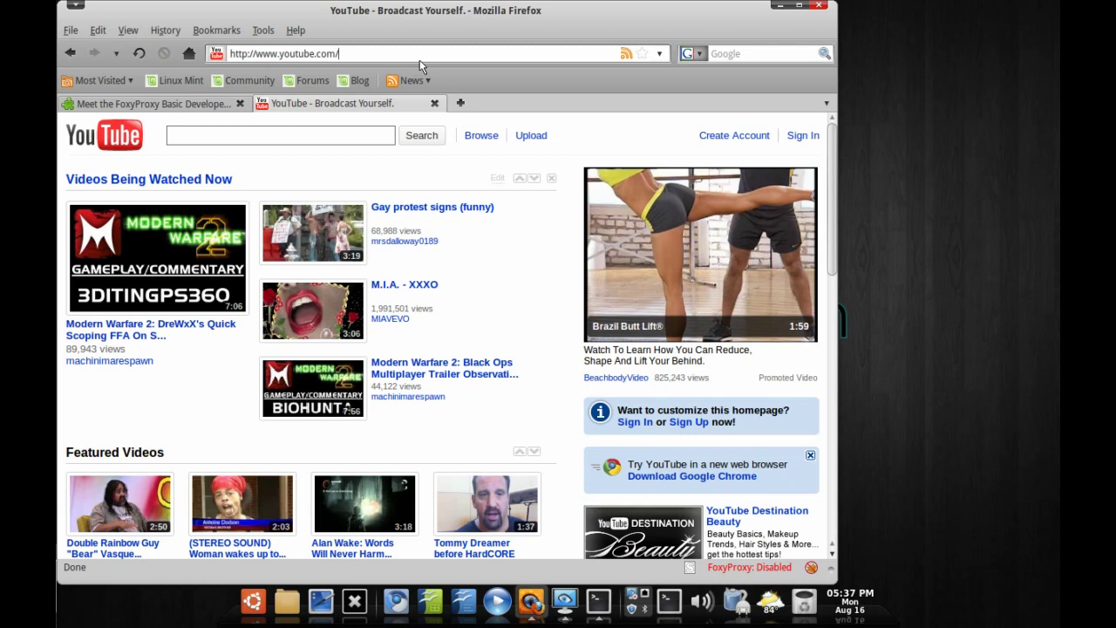
Step: Switch FoxyProxy back to 127.0.0.1:5080 for all URLs and close the Firefox window
{"action": "left_click", "coordinate": [267, 31]}
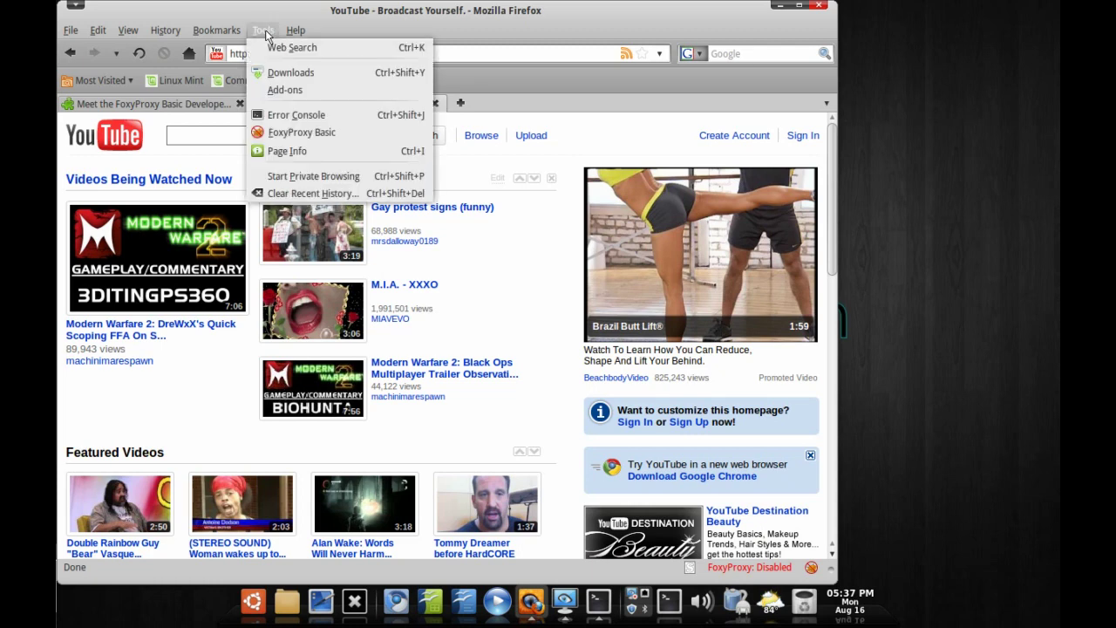
{"action": "mouse_move", "coordinate": [334, 131]}
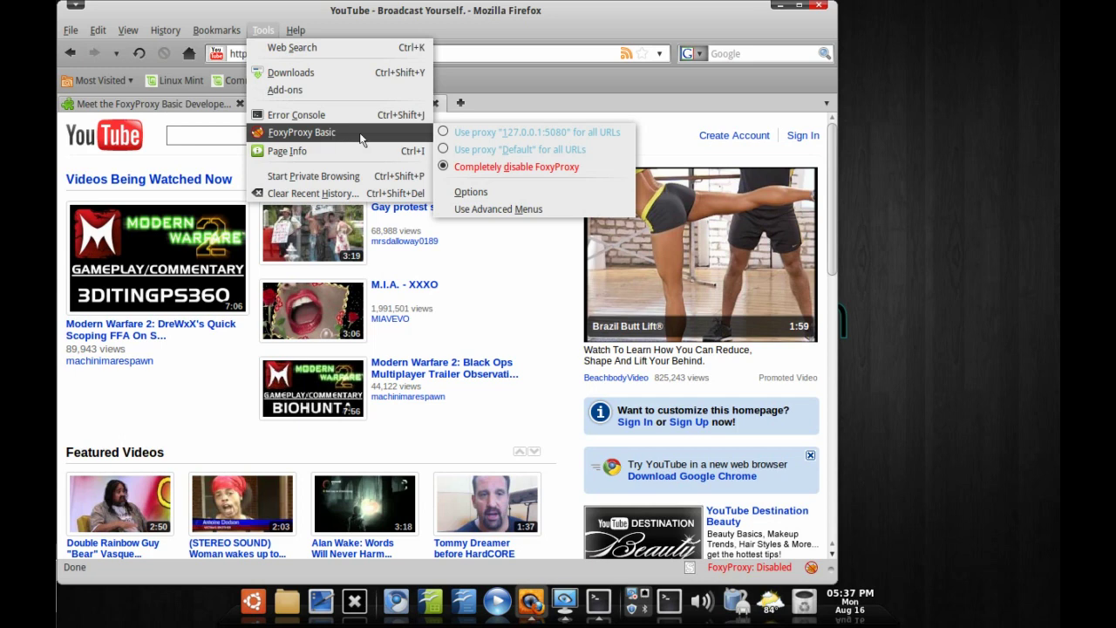
{"action": "left_click", "coordinate": [466, 138]}
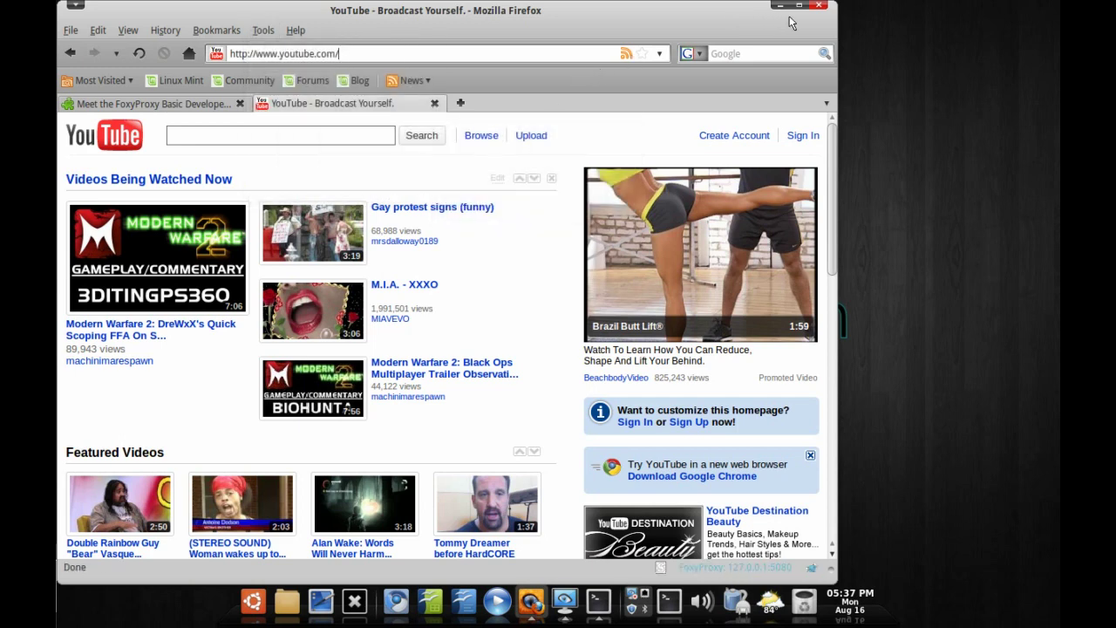
{"action": "left_click", "coordinate": [824, 9]}
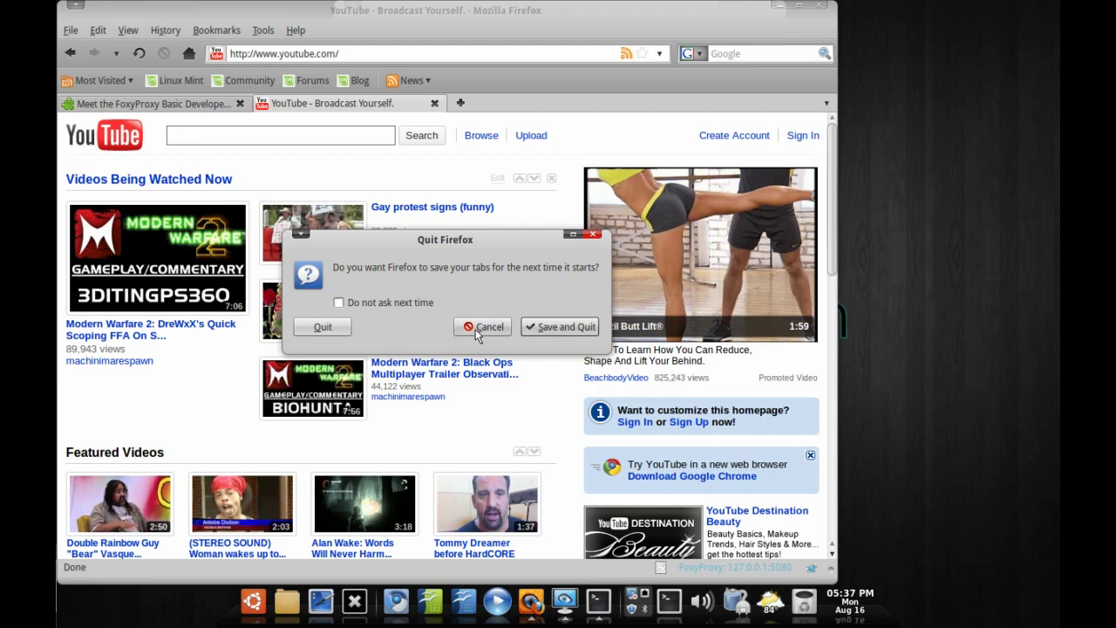
Step: Quit Firefox without saving tabs, type exit to end the SSH session, and close Terminal
{"action": "left_click", "coordinate": [321, 326]}
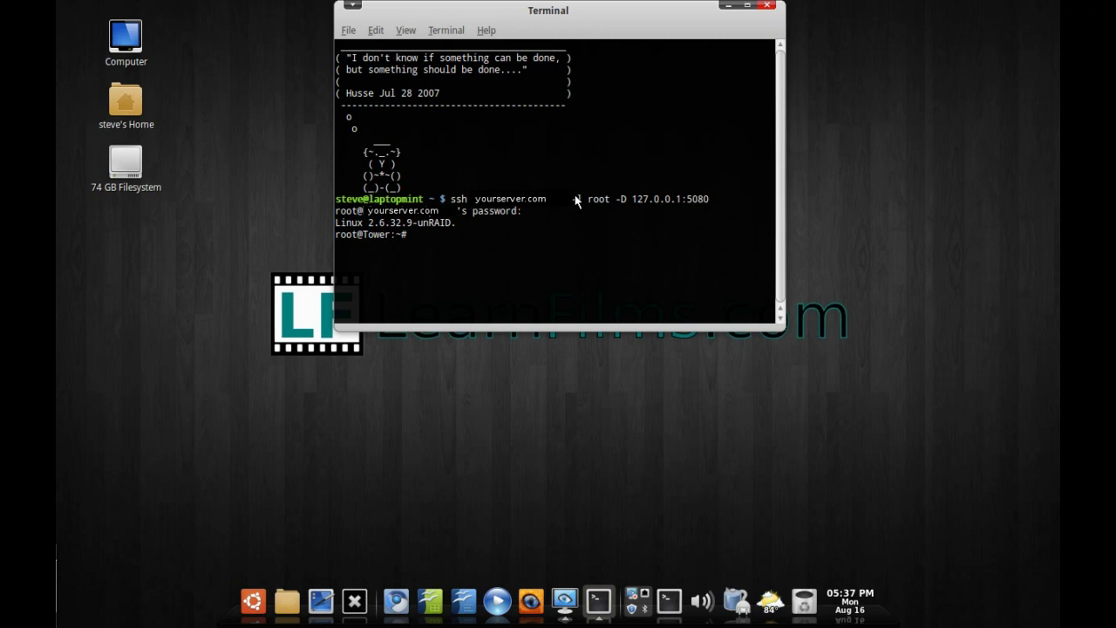
{"action": "type", "text": "exit"}
{"action": "key", "text": "Return"}
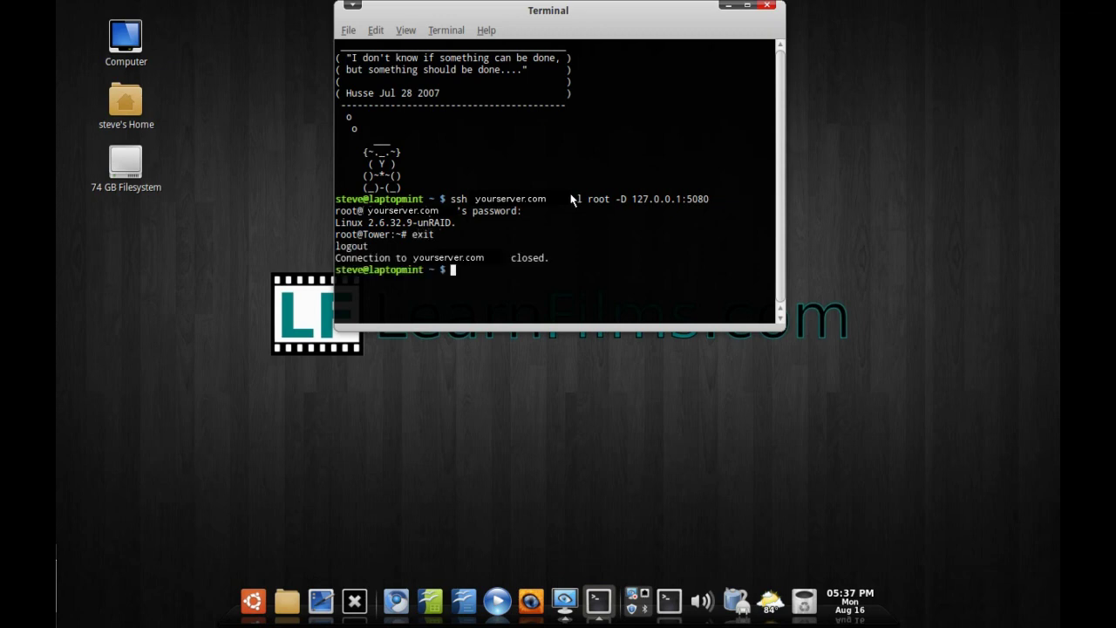
{"action": "left_click", "coordinate": [767, 7]}
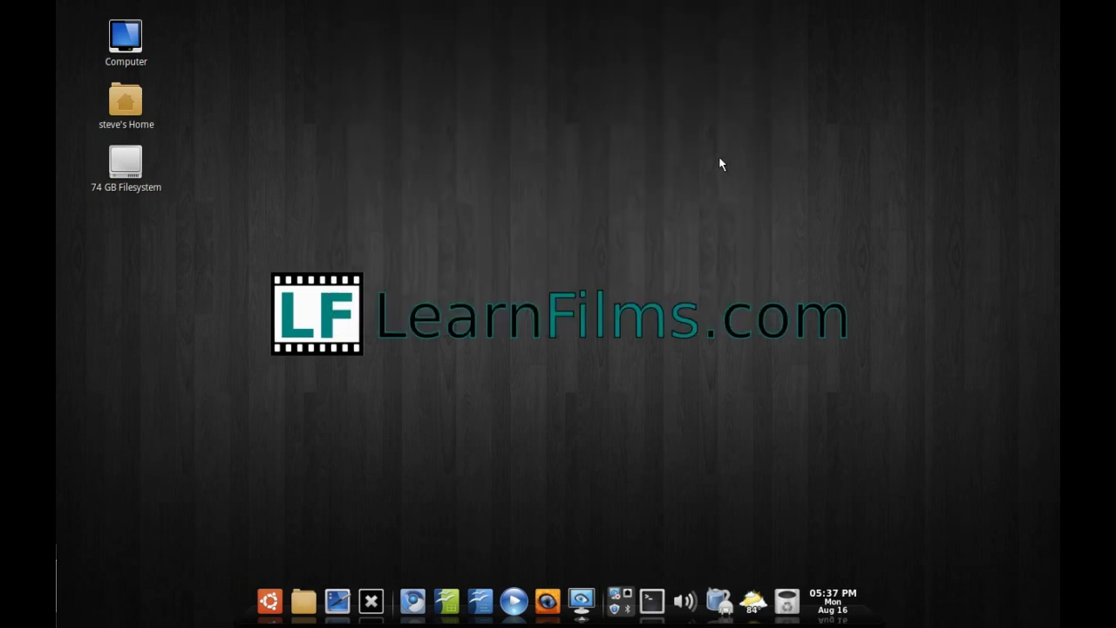